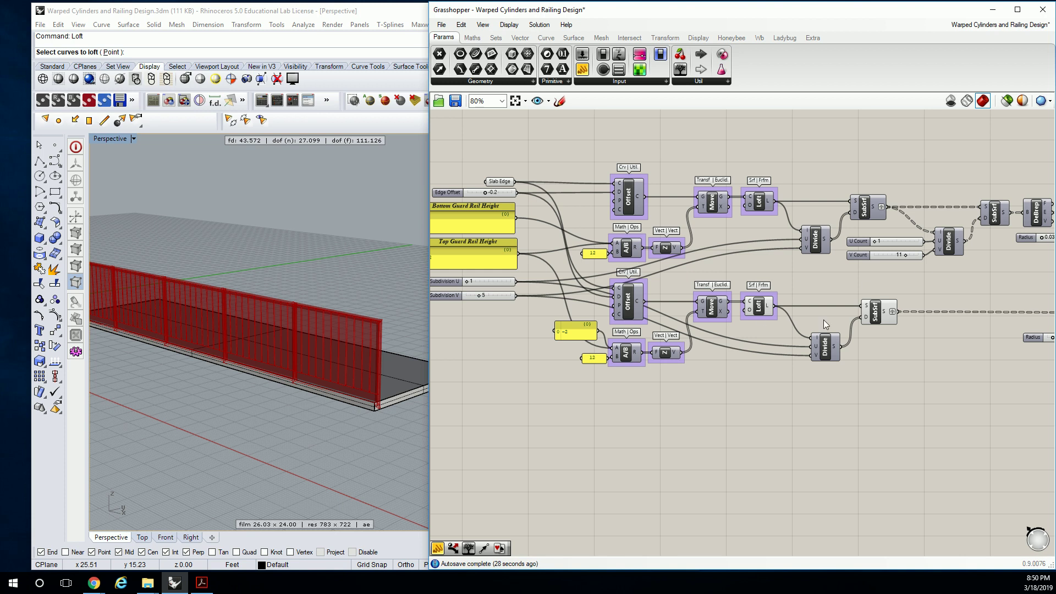
{"action": "scroll", "coordinate": [823, 317], "scroll_direction": "down", "scroll_amount": 1}
{"action": "scroll", "coordinate": [786, 259], "scroll_direction": "down", "scroll_amount": 1}
Drag the lower Offset, Move and Loft chain downward, clear of the upper chain
{"action": "mouse_move", "coordinate": [994, 356]}
{"action": "left_mouse_down"}
{"action": "mouse_move", "coordinate": [558, 254]}
{"action": "mouse_move", "coordinate": [583, 299]}
{"action": "left_mouse_up"}
{"action": "left_click", "coordinate": [615, 240]}
{"action": "scroll", "coordinate": [626, 249], "scroll_direction": "up", "scroll_amount": 2}
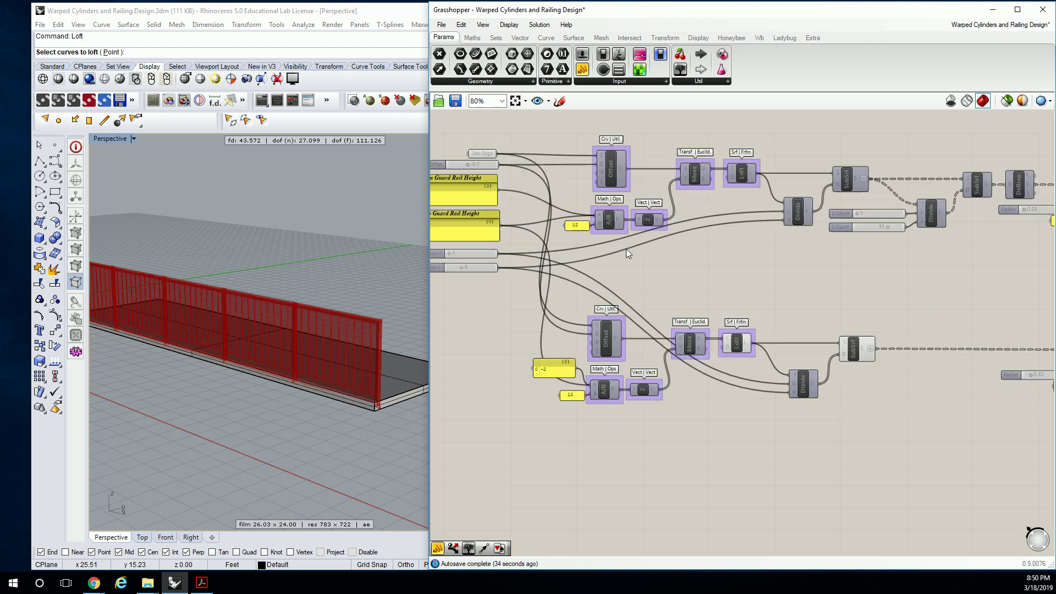
{"action": "scroll", "coordinate": [626, 249], "scroll_direction": "up", "scroll_amount": 1}
{"action": "right_click_drag", "start_coordinate": [659, 232], "coordinate": [847, 272]}
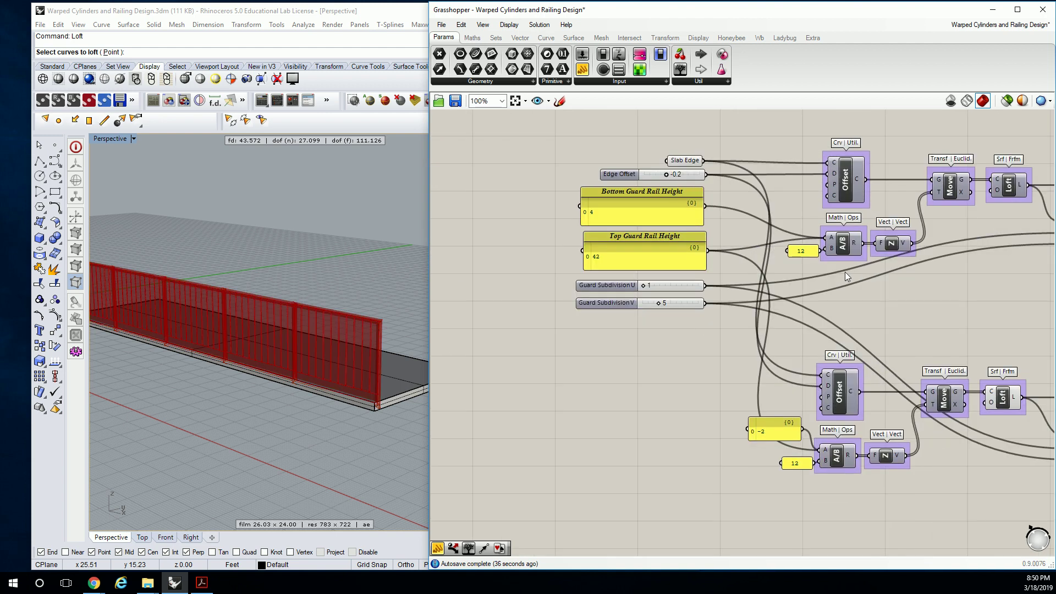
{"action": "scroll", "coordinate": [647, 197], "scroll_direction": "up", "scroll_amount": 3}
Inspect the guard rail height panels and preview the lower Loft's panel surfaces
{"action": "left_click", "coordinate": [604, 216]}
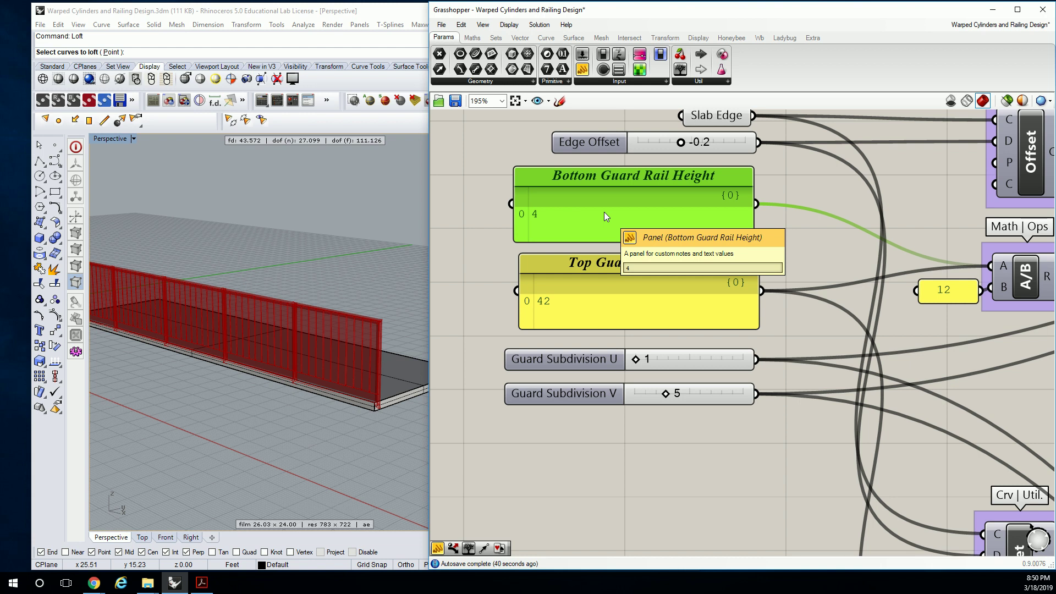
{"action": "left_click", "coordinate": [649, 282]}
{"action": "scroll", "coordinate": [650, 282], "scroll_direction": "down", "scroll_amount": 2}
{"action": "mouse_move", "coordinate": [983, 297]}
{"action": "right_mouse_down"}
{"action": "mouse_move", "coordinate": [822, 313]}
{"action": "mouse_move", "coordinate": [761, 242]}
{"action": "right_mouse_up"}
{"action": "left_click_drag", "start_coordinate": [568, 120], "coordinate": [840, 289]}
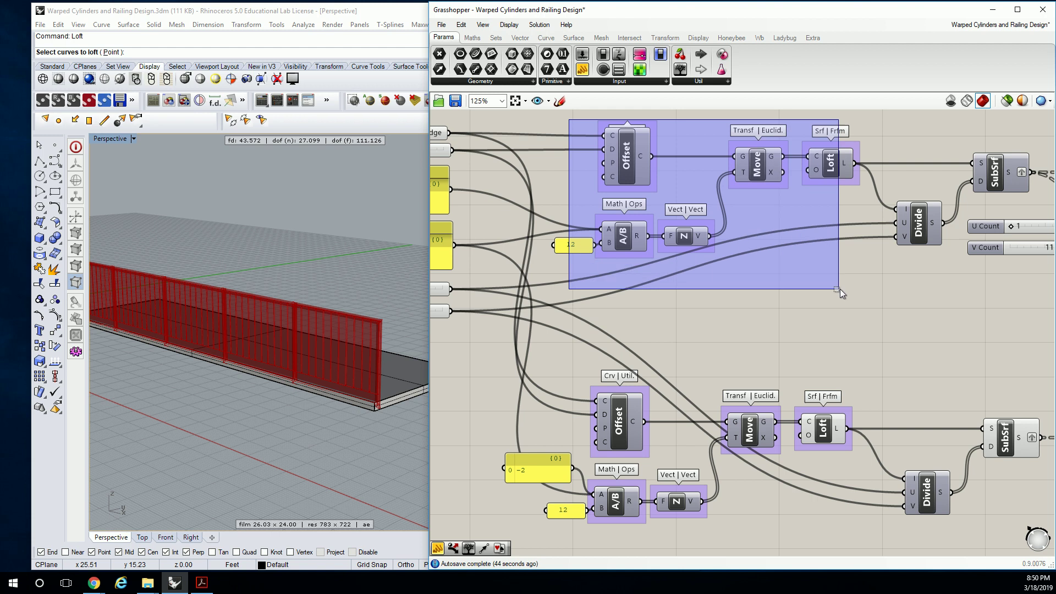
{"action": "left_click", "coordinate": [834, 342]}
{"action": "left_click", "coordinate": [822, 428]}
{"action": "right_click_drag", "start_coordinate": [354, 363], "coordinate": [395, 375]}
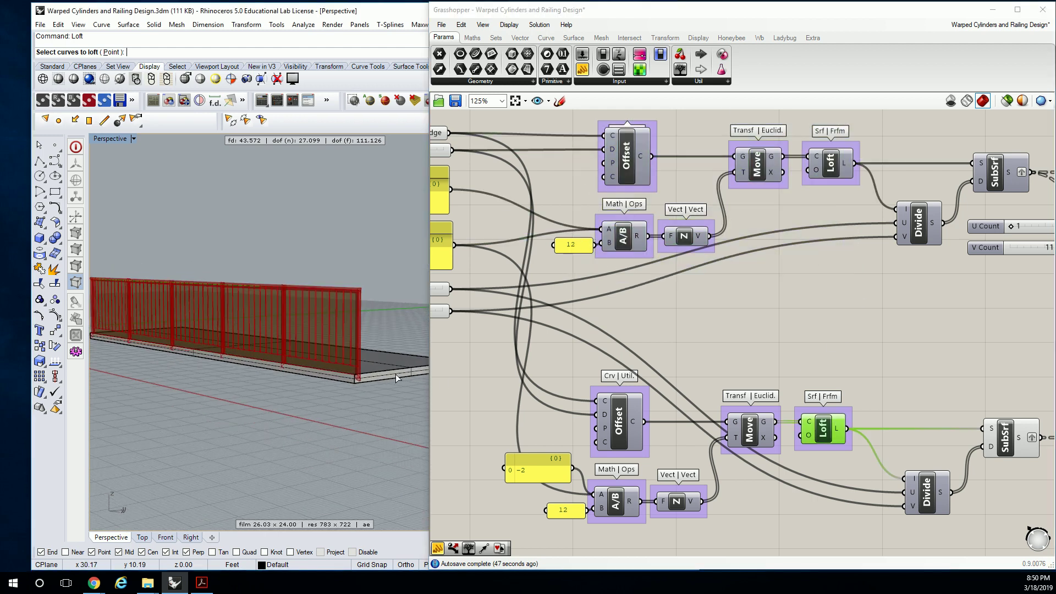
{"action": "scroll", "coordinate": [365, 386], "scroll_direction": "up", "scroll_amount": 3}
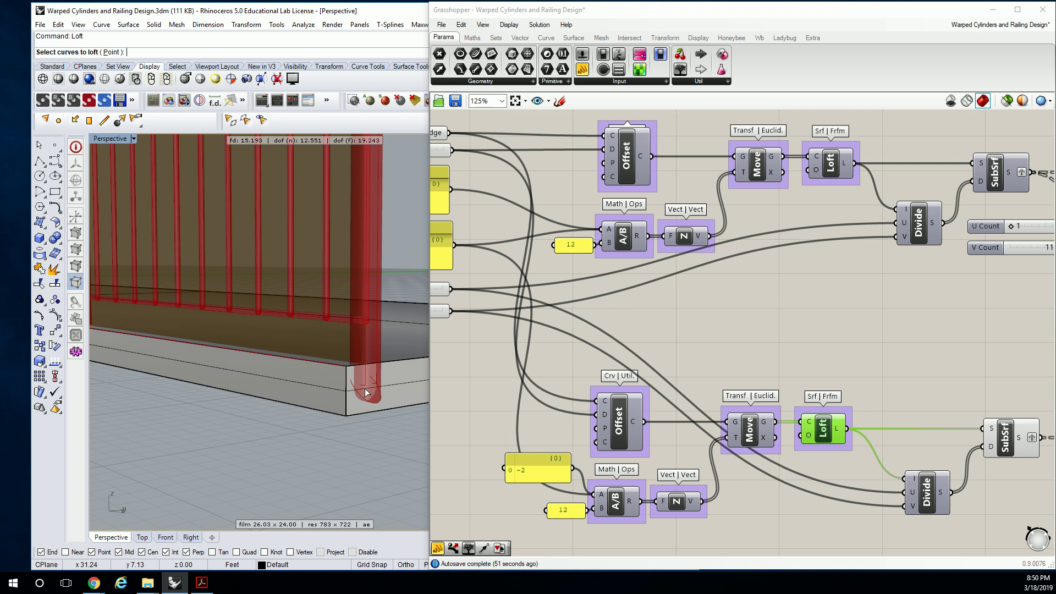
Place the -2 value panel down-left beside the lower A/B component, then select the lower Loft
{"action": "right_click_drag", "start_coordinate": [727, 417], "coordinate": [889, 397]}
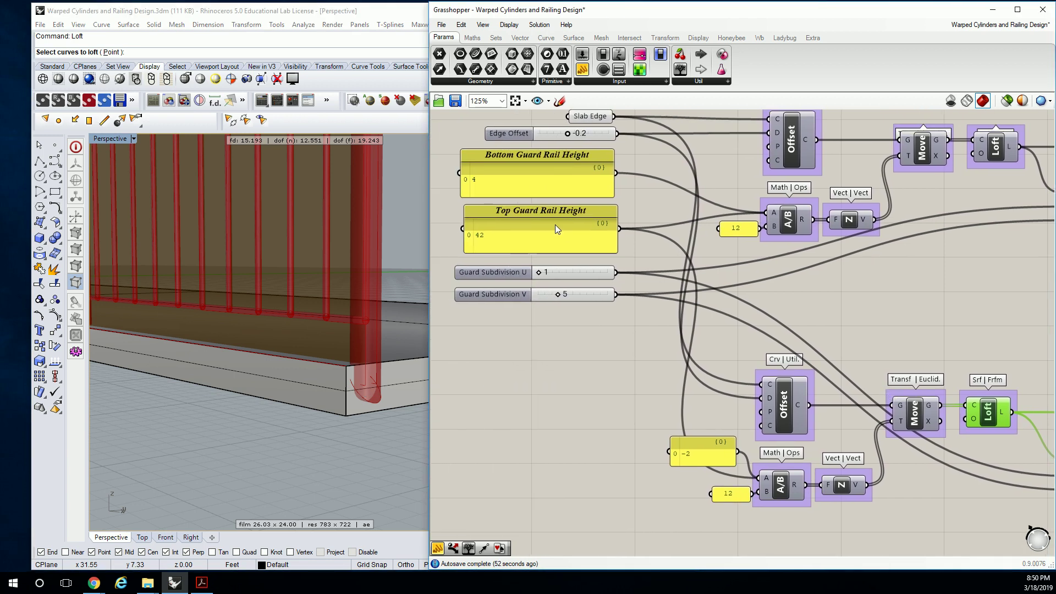
{"action": "left_click", "coordinate": [578, 227]}
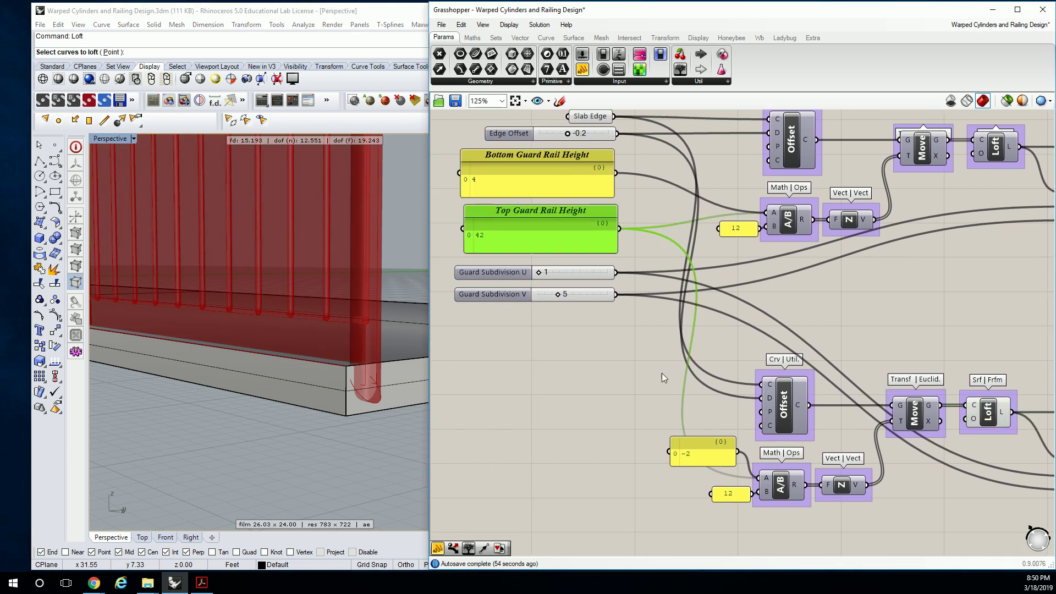
{"action": "left_click", "coordinate": [701, 452]}
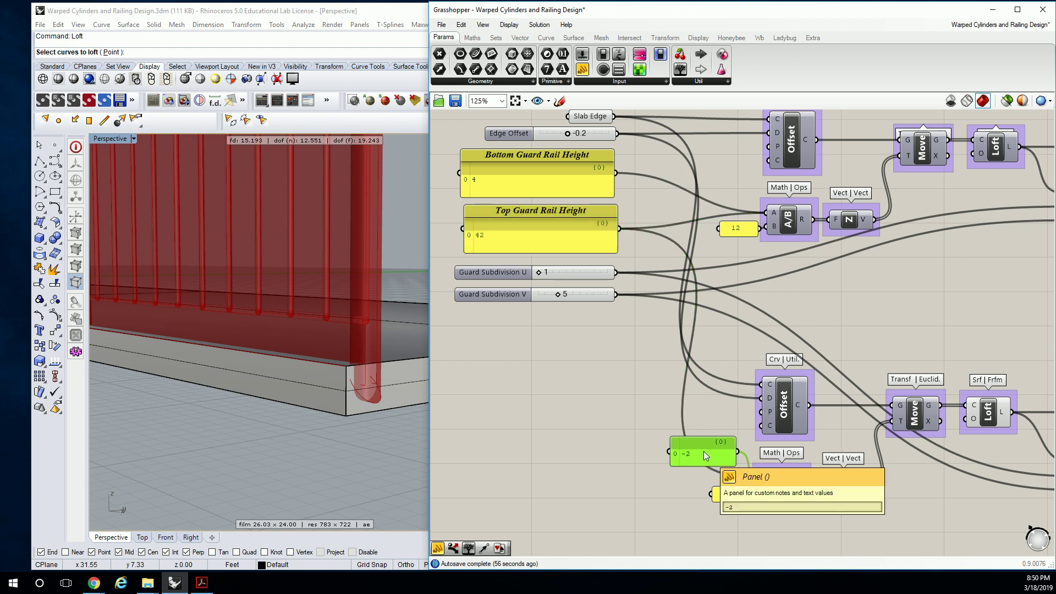
{"action": "left_click_drag", "start_coordinate": [704, 451], "coordinate": [673, 477]}
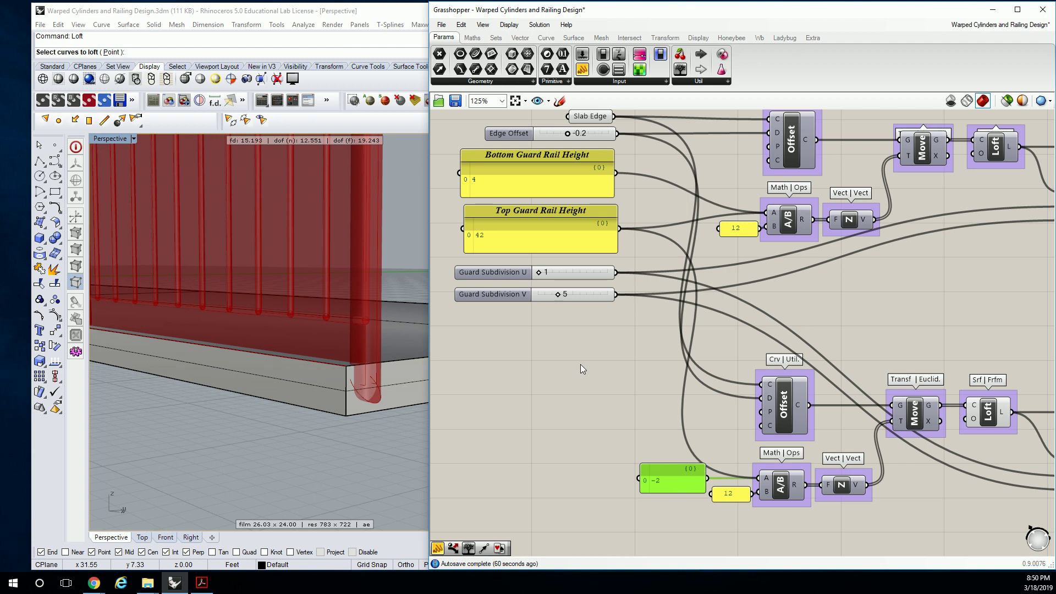
{"action": "right_click_drag", "start_coordinate": [704, 452], "coordinate": [668, 442]}
{"action": "right_click_drag", "start_coordinate": [790, 470], "coordinate": [659, 466]}
{"action": "left_click", "coordinate": [822, 408]}
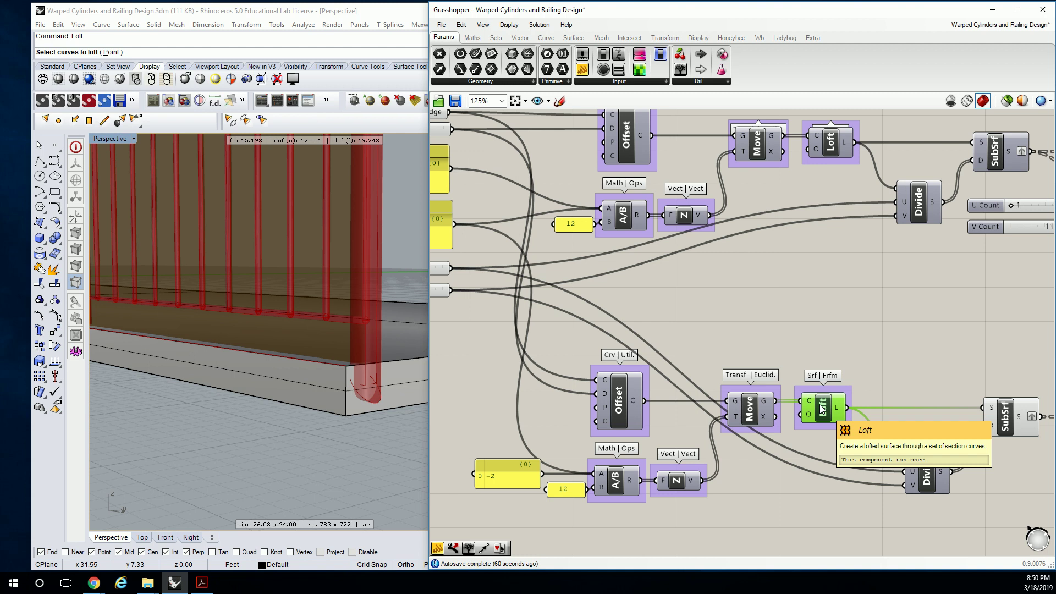
Select the lower SubSrf and Divide components to preview the green railing panel
{"action": "right_click_drag", "start_coordinate": [771, 236], "coordinate": [731, 232]}
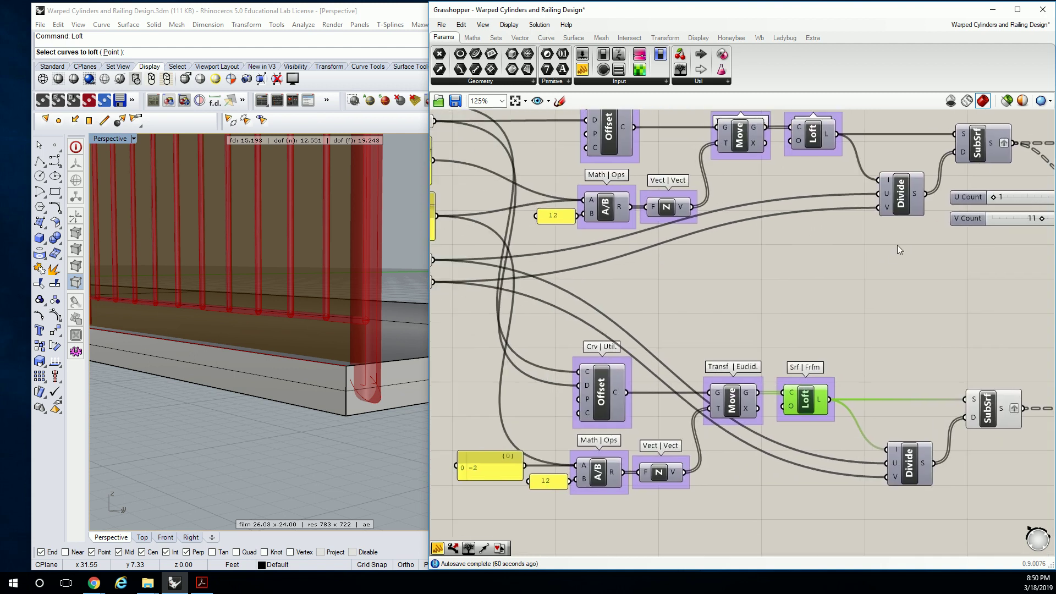
{"action": "right_click_drag", "start_coordinate": [910, 230], "coordinate": [827, 210]}
{"action": "left_click", "coordinate": [904, 388]}
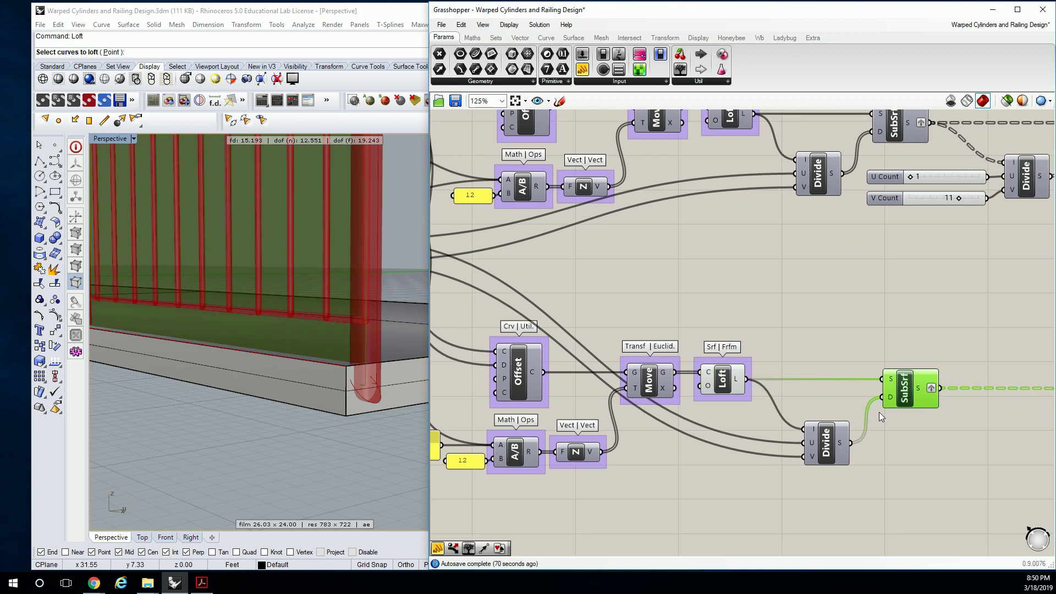
{"action": "left_click", "coordinate": [827, 446], "text": "shift"}
{"action": "right_click_drag", "start_coordinate": [754, 174], "coordinate": [892, 176]}
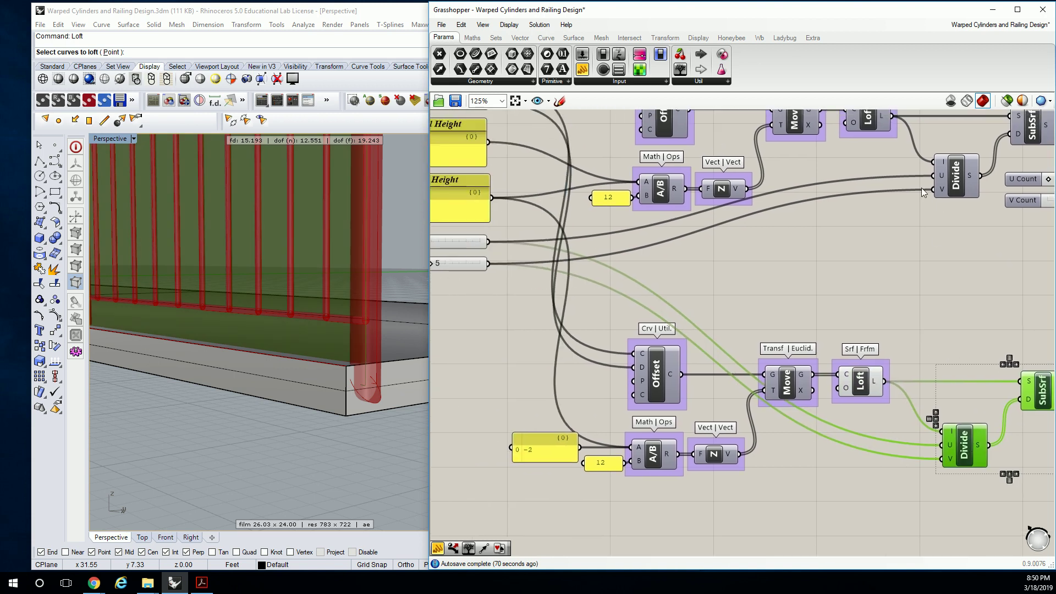
{"action": "mouse_move", "coordinate": [572, 250]}
{"action": "right_mouse_down"}
{"action": "mouse_move", "coordinate": [826, 295]}
{"action": "mouse_move", "coordinate": [678, 273]}
{"action": "right_mouse_up"}
{"action": "right_click_drag", "start_coordinate": [922, 416], "coordinate": [908, 449]}
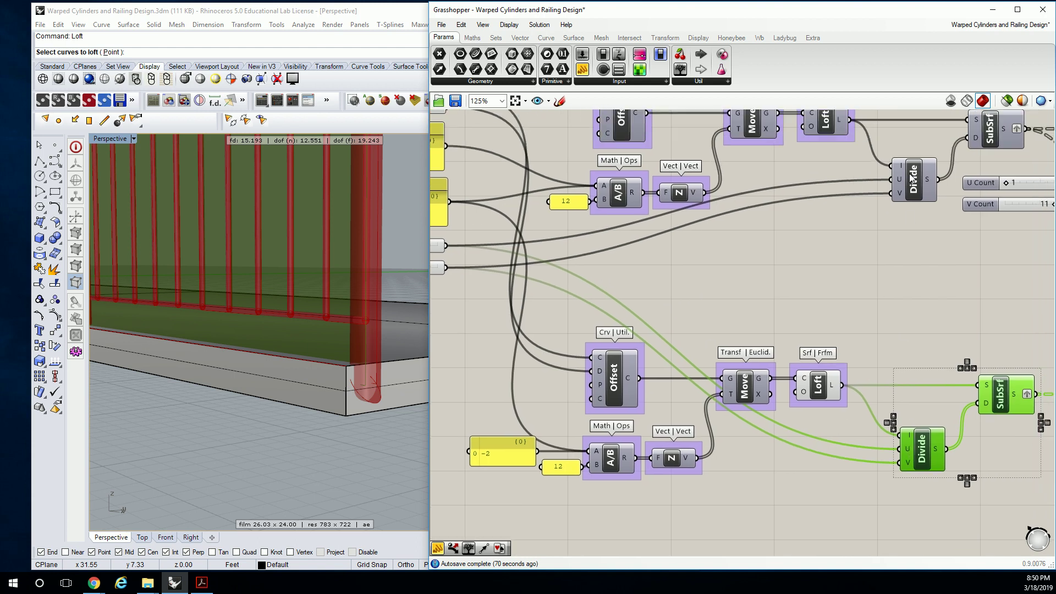
Move all input sliders and panels about 70 px further left, then deselect them
{"action": "right_click_drag", "start_coordinate": [640, 265], "coordinate": [900, 253]}
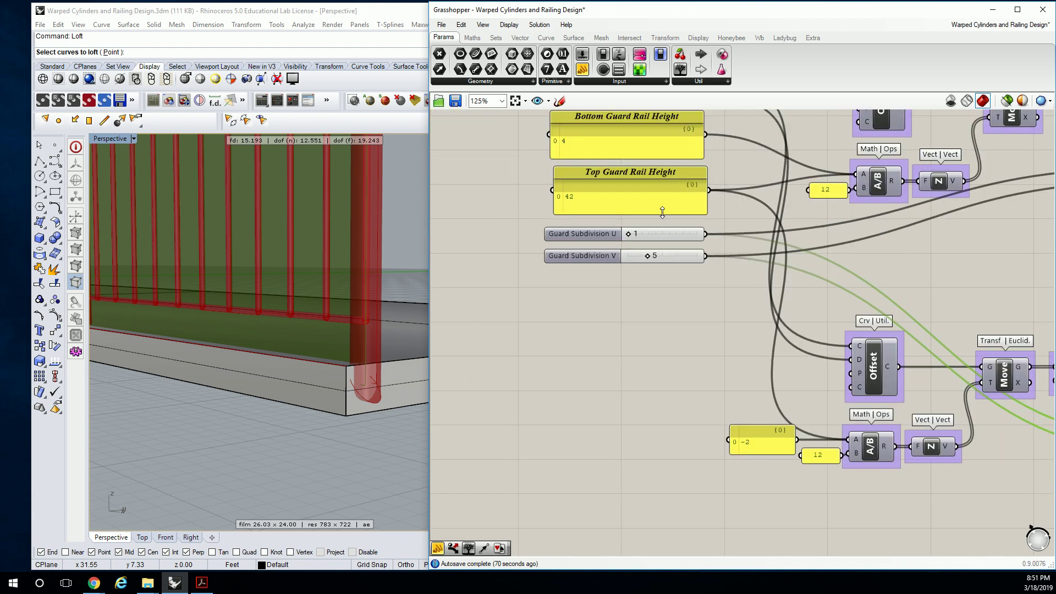
{"action": "left_click_drag", "start_coordinate": [667, 220], "coordinate": [587, 282]}
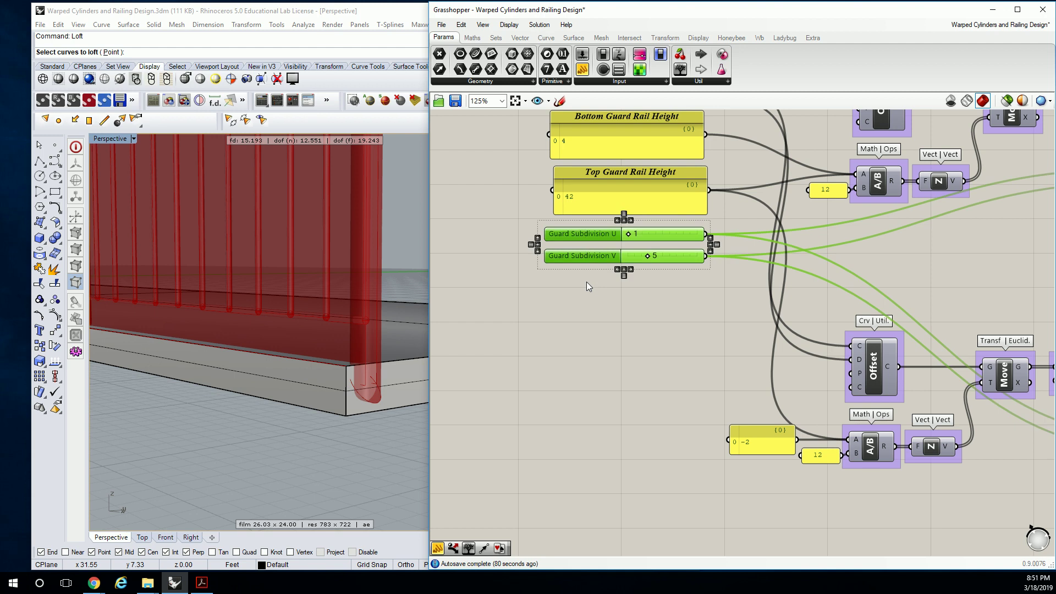
{"action": "scroll", "coordinate": [586, 283], "scroll_direction": "down", "scroll_amount": 2}
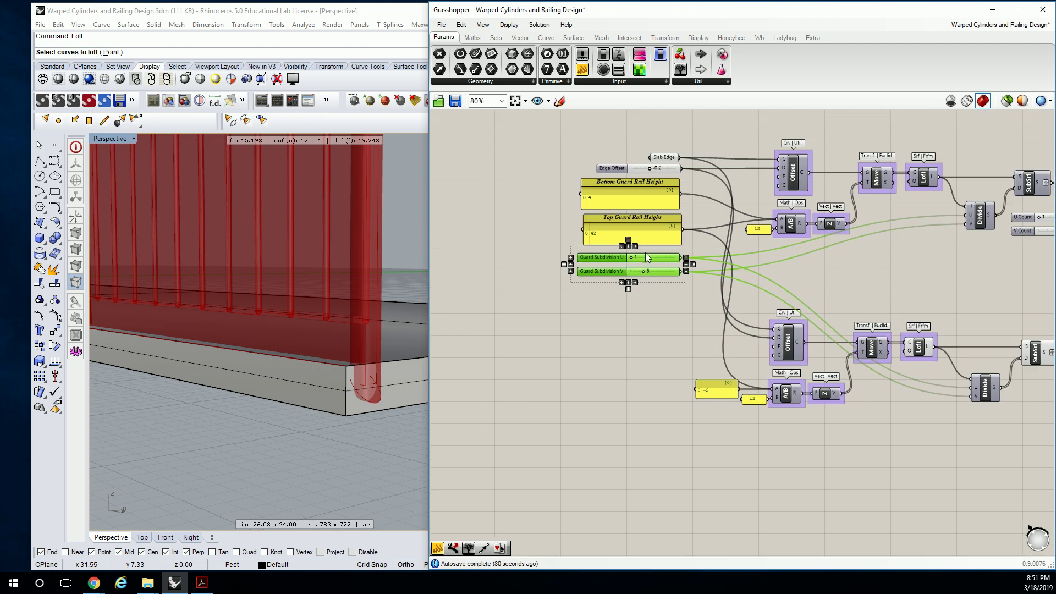
{"action": "left_click_drag", "start_coordinate": [537, 146], "coordinate": [719, 299]}
{"action": "left_click_drag", "start_coordinate": [653, 191], "coordinate": [595, 186]}
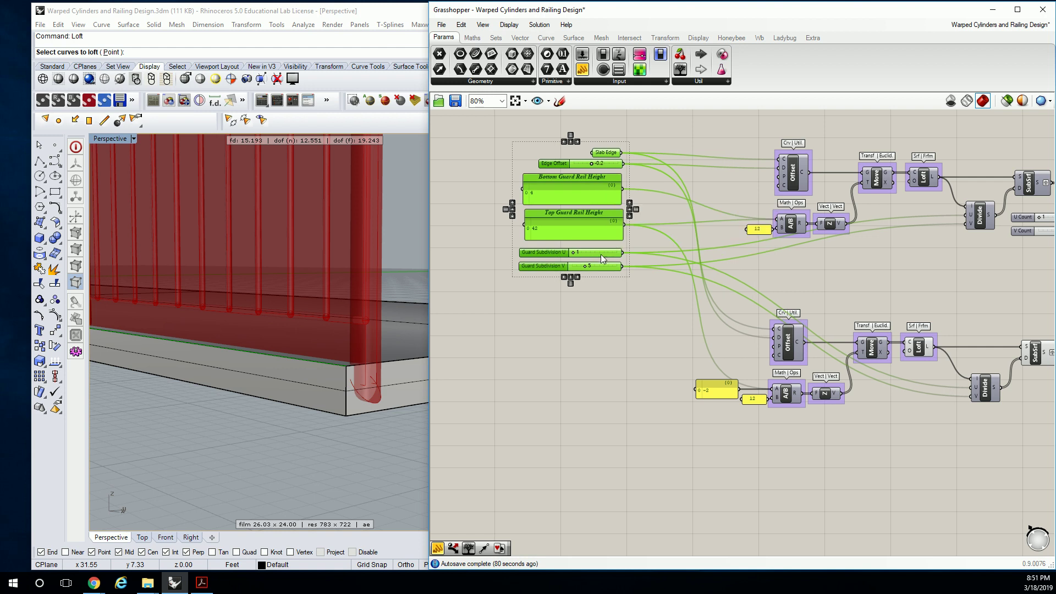
{"action": "left_click", "coordinate": [705, 257]}
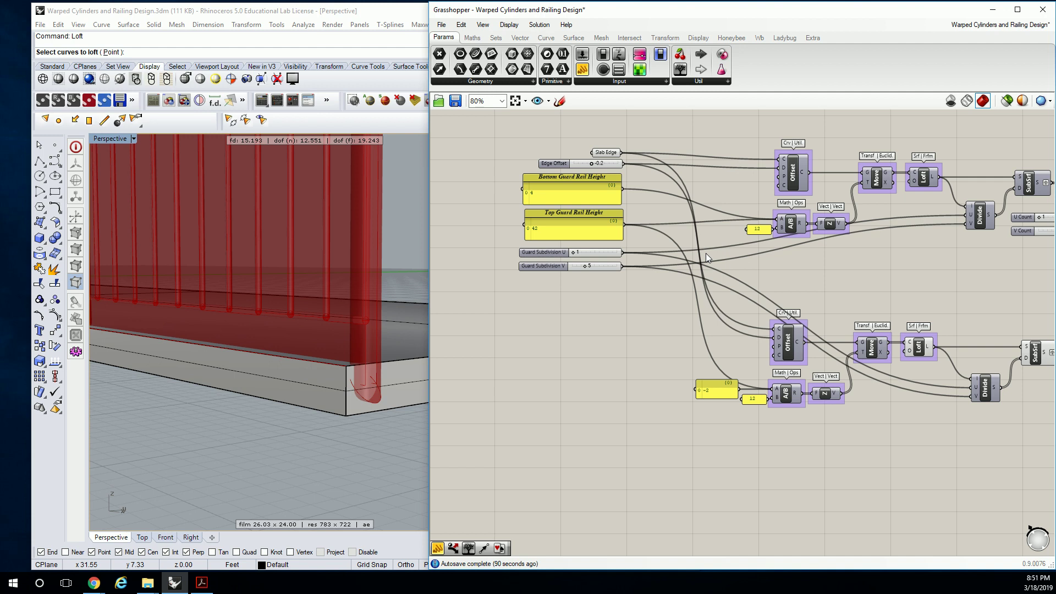
{"action": "scroll", "coordinate": [706, 253], "scroll_direction": "up", "scroll_amount": 1}
{"action": "scroll", "coordinate": [727, 264], "scroll_direction": "up", "scroll_amount": 1}
{"action": "scroll", "coordinate": [819, 324], "scroll_direction": "up", "scroll_amount": 1}
Preview the lower SubSrf panels and orbit the Rhino view around the railing
{"action": "right_click_drag", "start_coordinate": [835, 325], "coordinate": [705, 337]}
{"action": "left_click", "coordinate": [706, 336]}
{"action": "scroll", "coordinate": [686, 303], "scroll_direction": "down", "scroll_amount": 2}
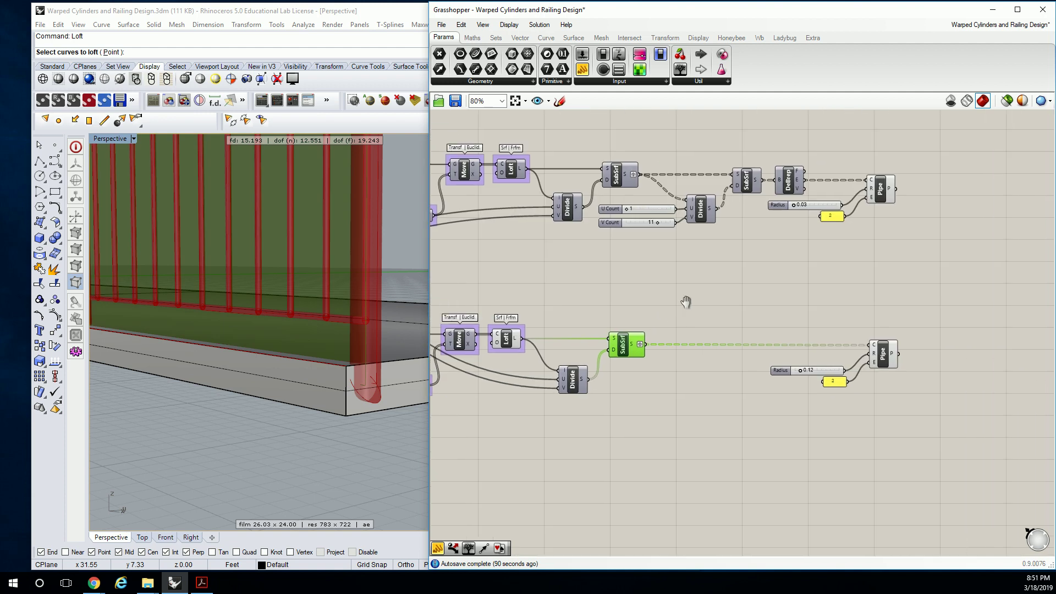
{"action": "scroll", "coordinate": [702, 309], "scroll_direction": "up", "scroll_amount": 1}
{"action": "scroll", "coordinate": [333, 272], "scroll_direction": "down", "scroll_amount": 2}
{"action": "right_click_drag", "start_coordinate": [333, 272], "coordinate": [315, 228]}
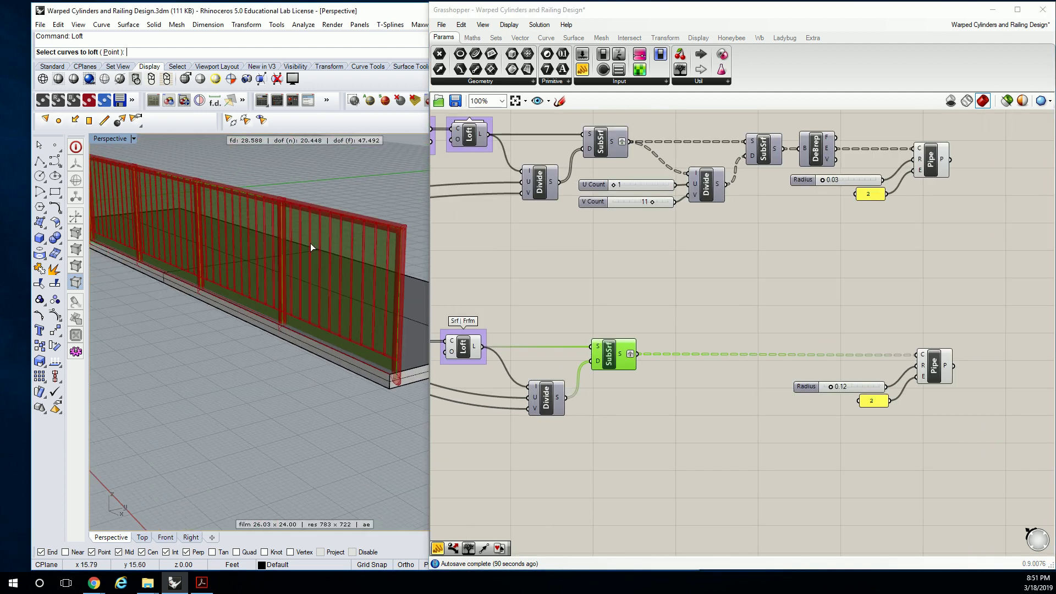
{"action": "left_click", "coordinate": [726, 324]}
{"action": "right_click_drag", "start_coordinate": [439, 286], "coordinate": [371, 305]}
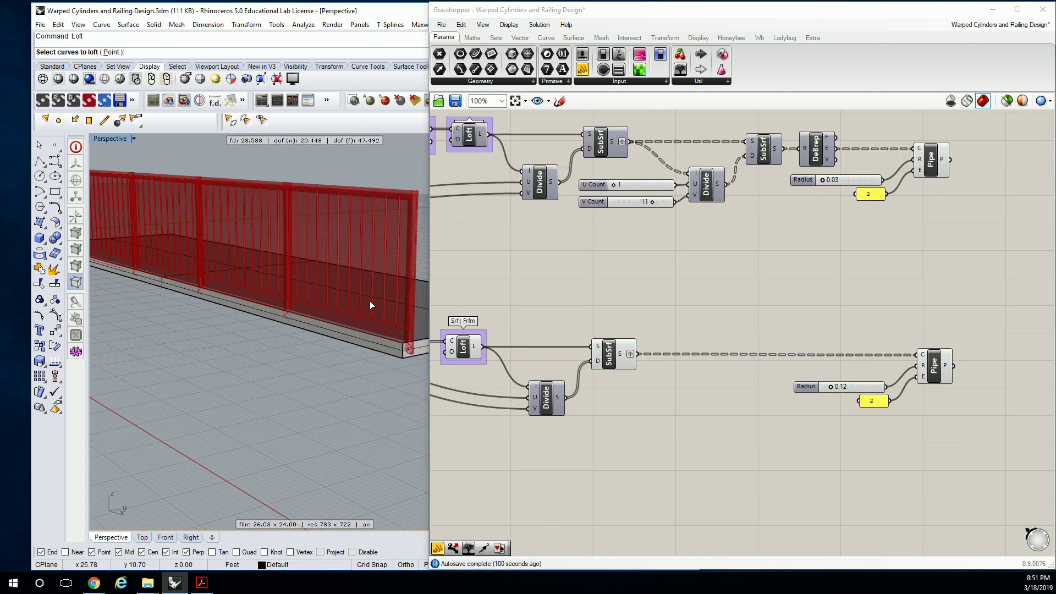
Set the handrail Radius slider to 0.09
{"action": "right_click_drag", "start_coordinate": [797, 314], "coordinate": [744, 298]}
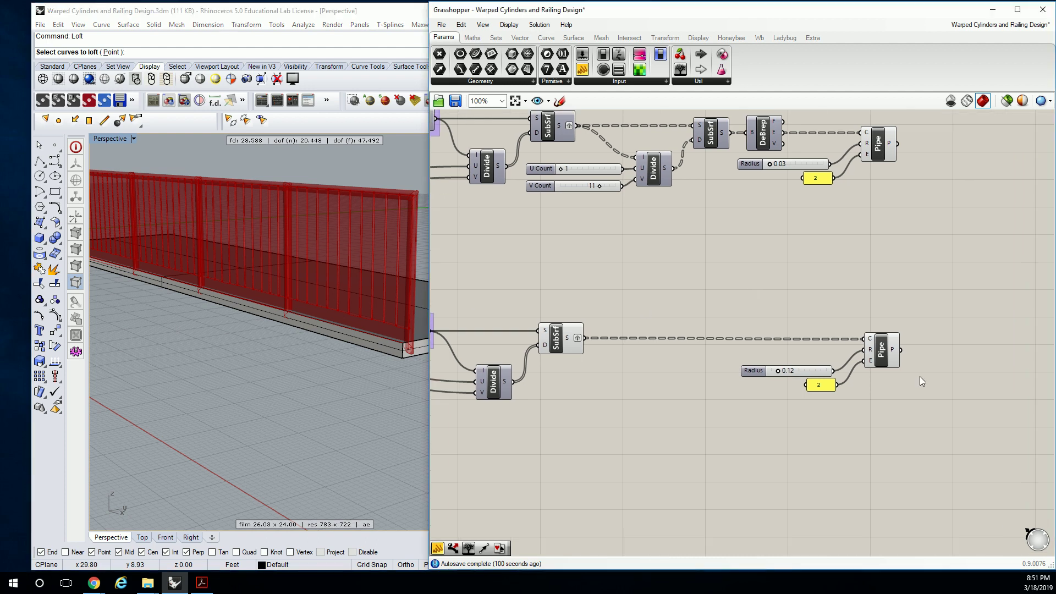
{"action": "mouse_move", "coordinate": [933, 320]}
{"action": "left_mouse_down"}
{"action": "mouse_move", "coordinate": [796, 392]}
{"action": "mouse_move", "coordinate": [802, 367]}
{"action": "left_mouse_up"}
{"action": "scroll", "coordinate": [800, 367], "scroll_direction": "up", "scroll_amount": 3}
{"action": "left_click", "coordinate": [764, 330]}
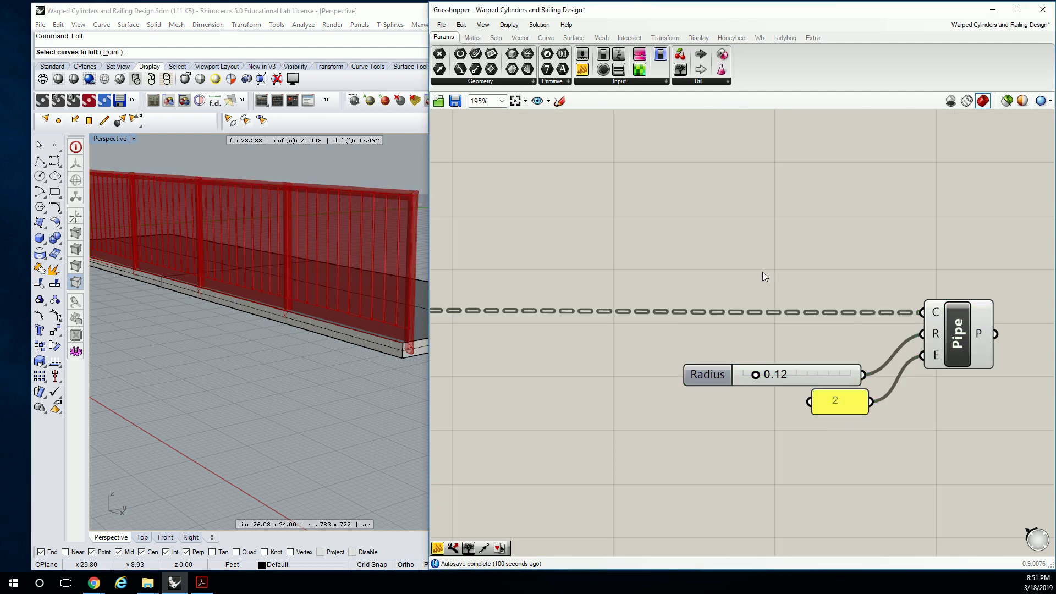
{"action": "scroll", "coordinate": [796, 385], "scroll_direction": "up", "scroll_amount": 2}
{"action": "left_click", "coordinate": [788, 380]}
{"action": "left_click_drag", "start_coordinate": [757, 378], "coordinate": [756, 377]}
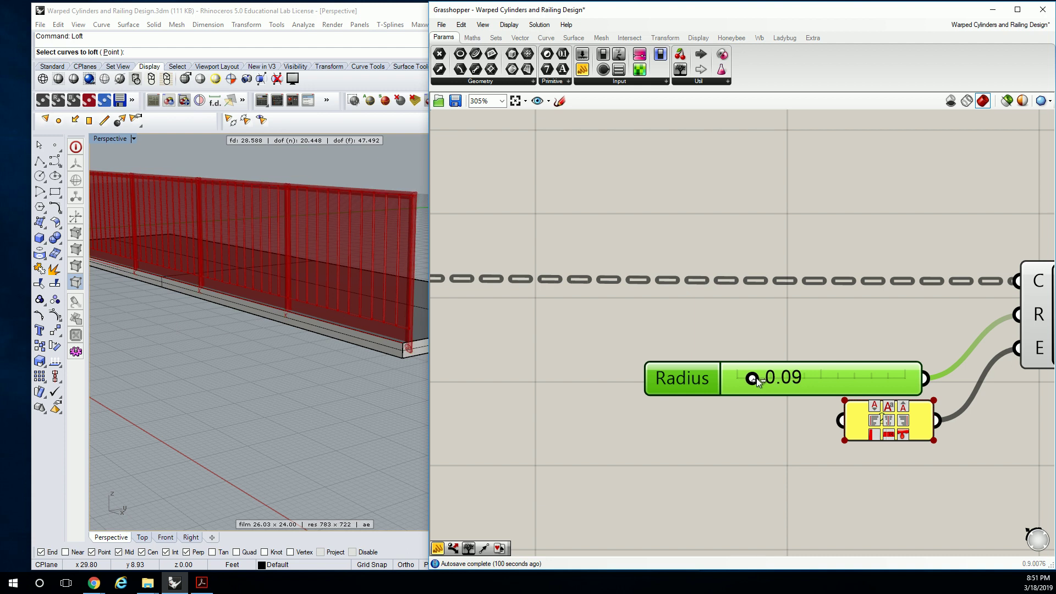
{"action": "left_click", "coordinate": [741, 213]}
{"action": "scroll", "coordinate": [740, 212], "scroll_direction": "down", "scroll_amount": 1}
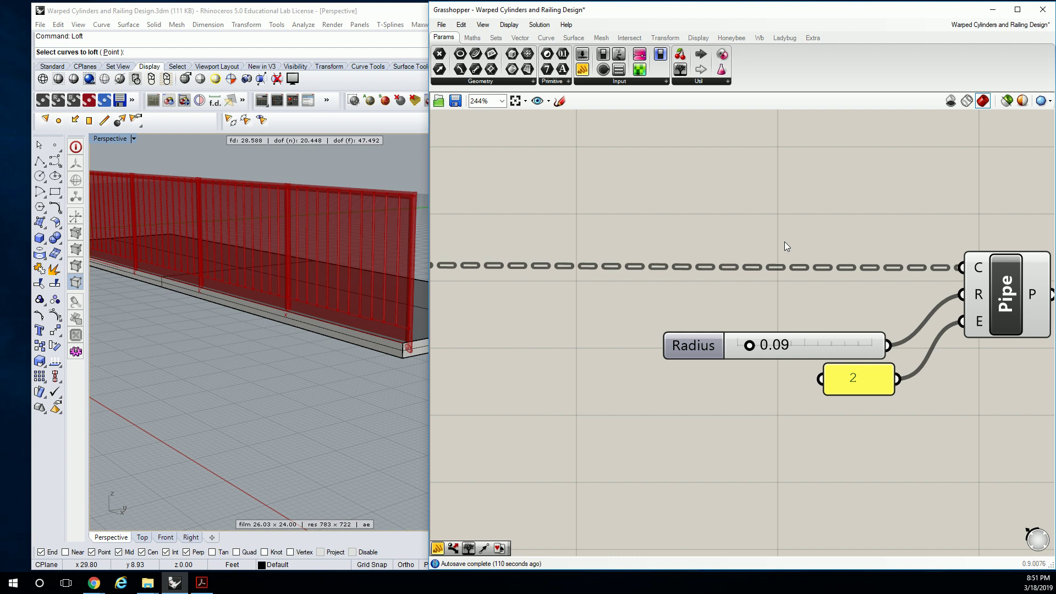
Make a copy of the 2 panel and change its value to 1.5
{"action": "double_click", "coordinate": [702, 205]}
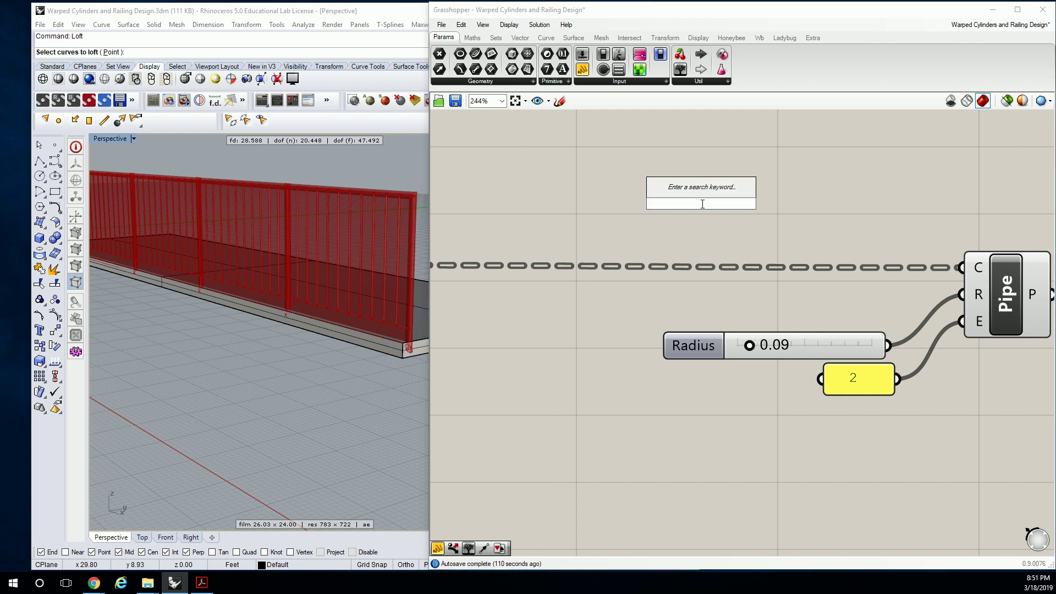
{"action": "type", "text": "1.5"}
{"action": "key", "text": "Return"}
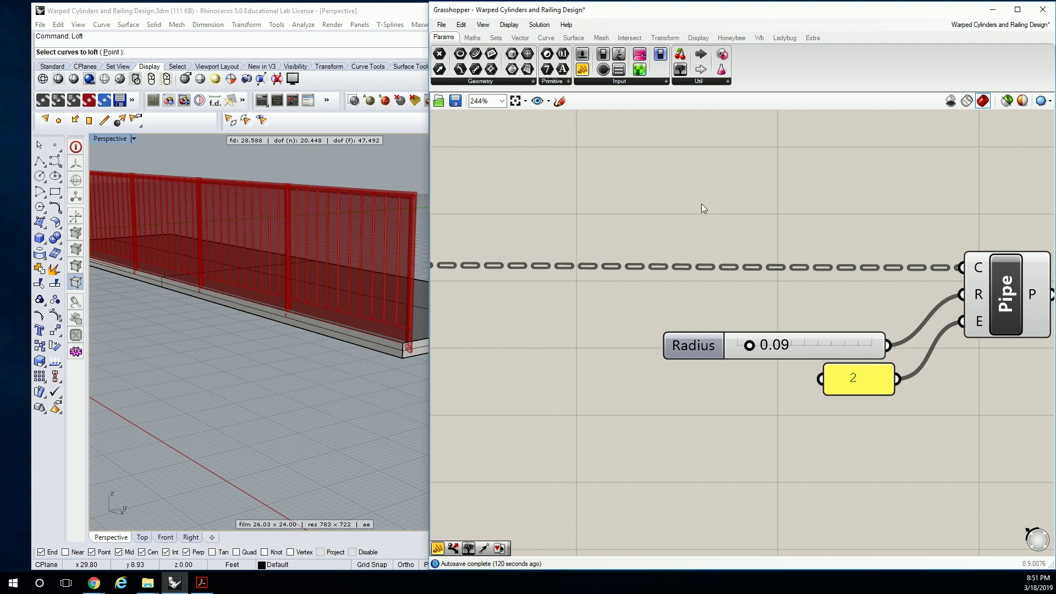
{"action": "left_click", "coordinate": [860, 377]}
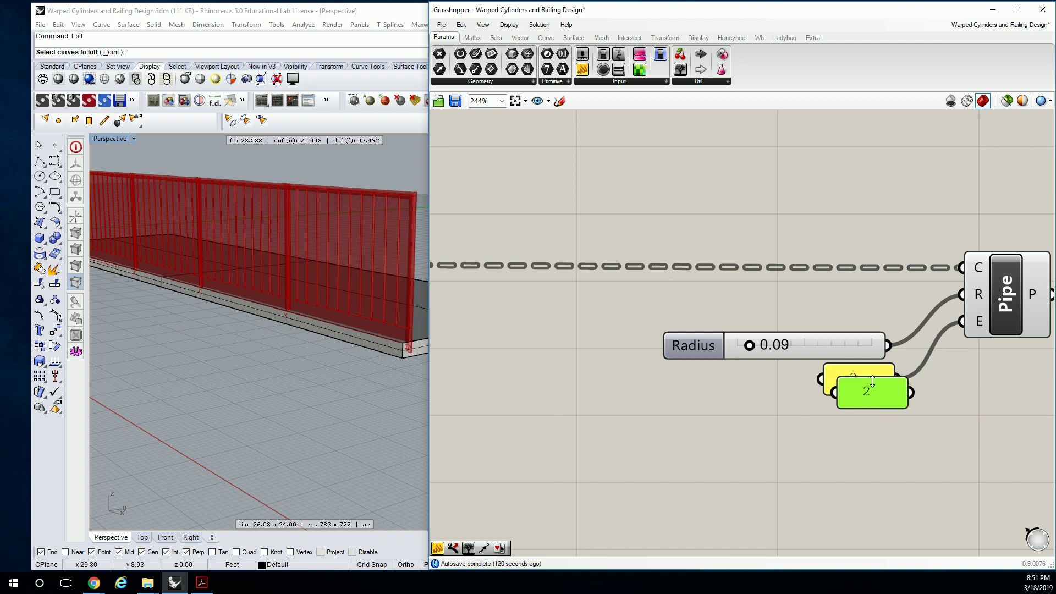
{"action": "left_click_drag", "start_coordinate": [860, 377], "coordinate": [759, 298], "text": "alt"}
{"action": "double_click", "coordinate": [758, 297]}
{"action": "type", "text": "1.5"}
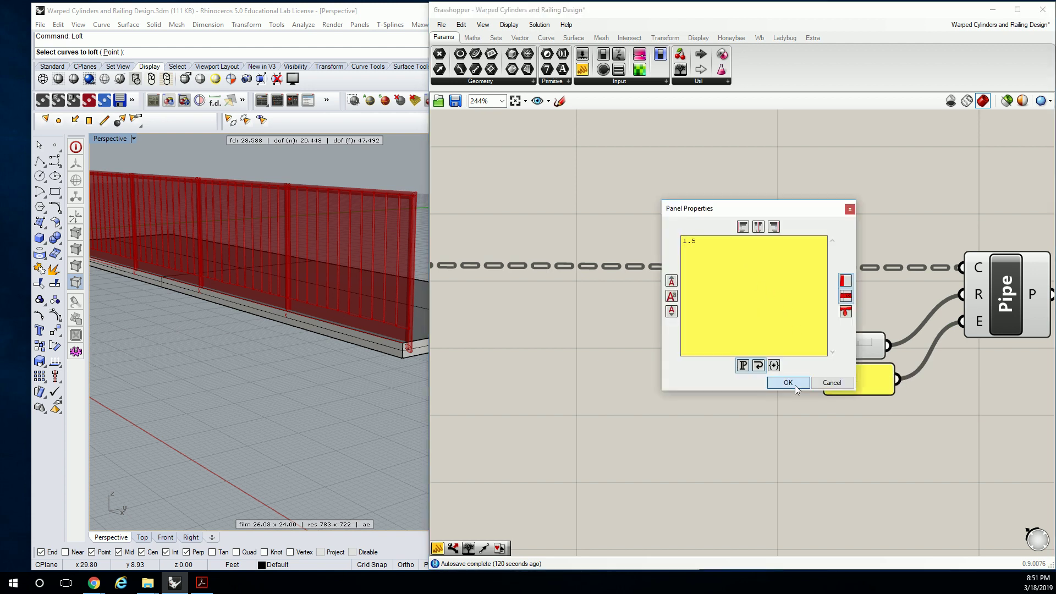
{"action": "left_click", "coordinate": [788, 382]}
Wire the 1.5 panel into Pipe R and delete the Radius slider
{"action": "left_click_drag", "start_coordinate": [797, 301], "coordinate": [966, 295]}
{"action": "right_click", "coordinate": [977, 296]}
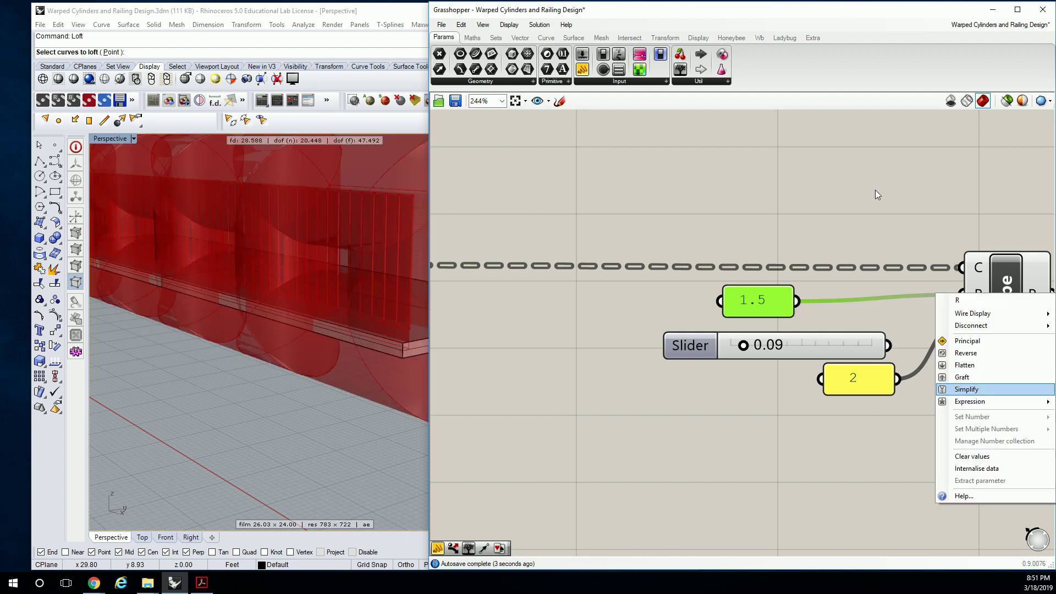
{"action": "left_click", "coordinate": [902, 225]}
{"action": "left_click", "coordinate": [816, 343]}
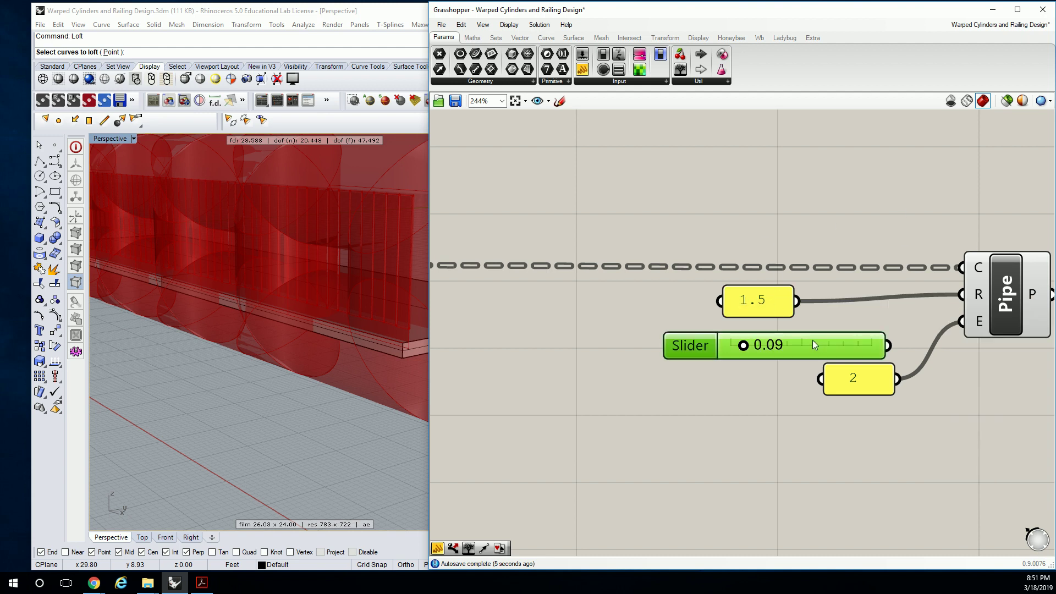
{"action": "key", "text": "Delete"}
{"action": "left_click_drag", "start_coordinate": [767, 303], "coordinate": [625, 325]}
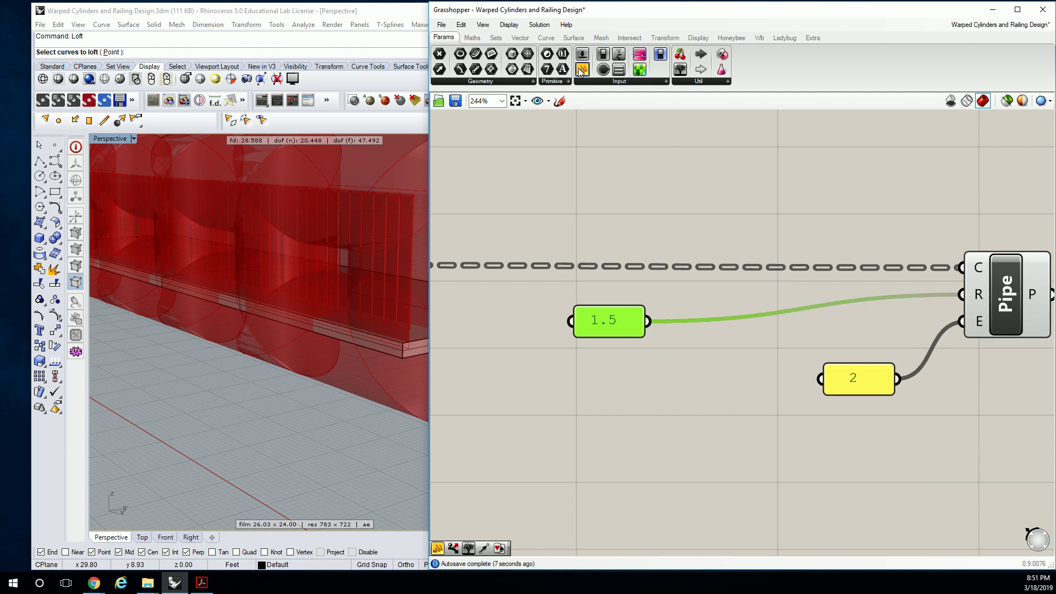
Insert a Division component from Maths > Operators between the 1.5 panel and Pipe R
{"action": "left_click", "coordinate": [472, 37]}
{"action": "left_click", "coordinate": [555, 82]}
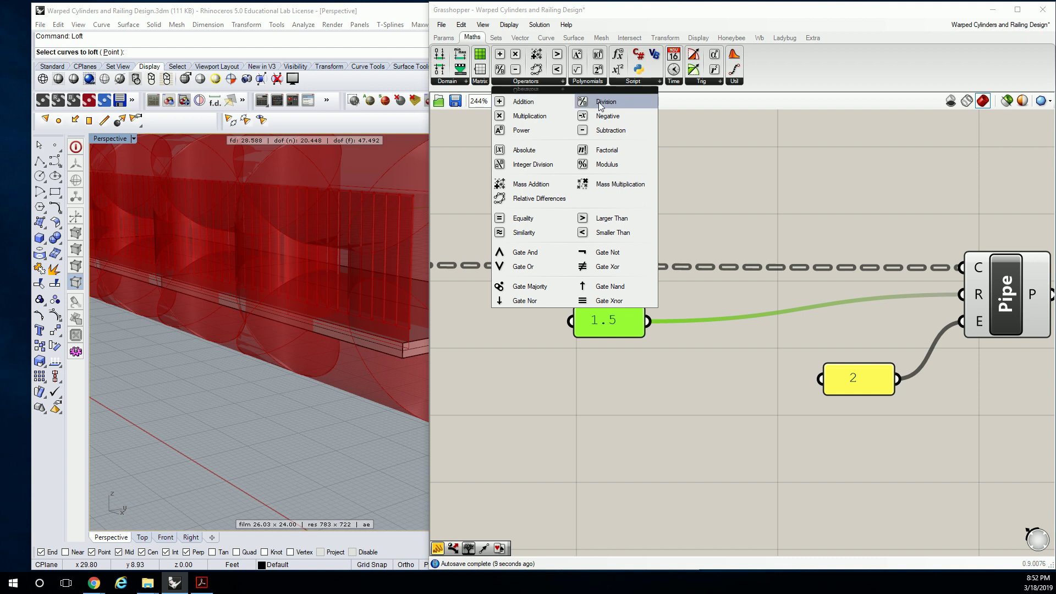
{"action": "left_click_drag", "start_coordinate": [607, 102], "coordinate": [772, 330]}
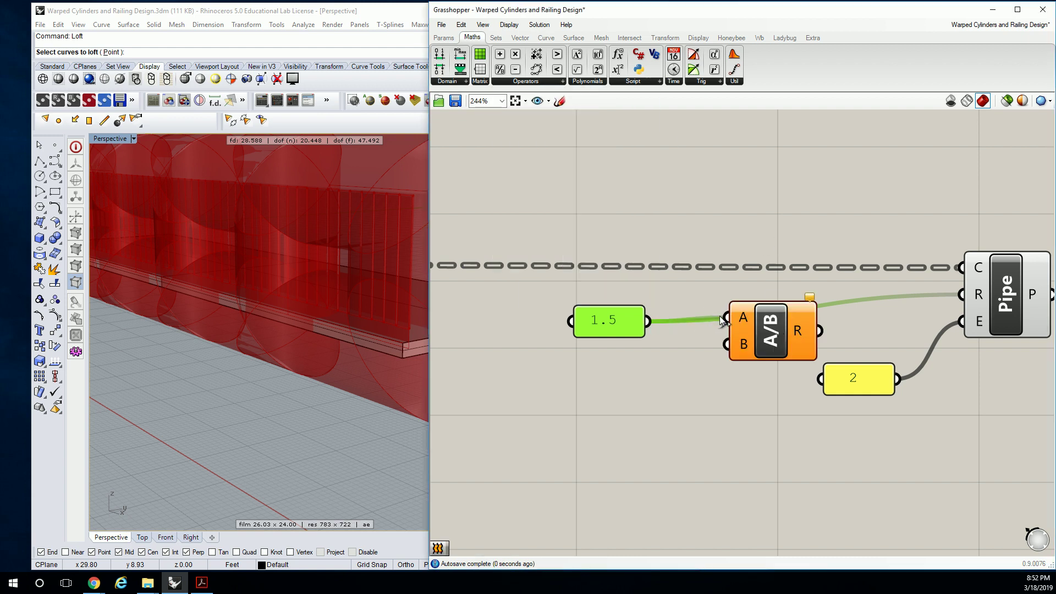
Feed a 12 panel into Division B and wire the result to Pipe R
{"action": "left_click", "coordinate": [847, 378]}
{"action": "key", "text": "ctrl+c"}
{"action": "key", "text": "ctrl+v"}
{"action": "mouse_move", "coordinate": [871, 397]}
{"action": "left_mouse_down"}
{"action": "mouse_move", "coordinate": [674, 367]}
{"action": "mouse_move", "coordinate": [725, 355]}
{"action": "left_mouse_up"}
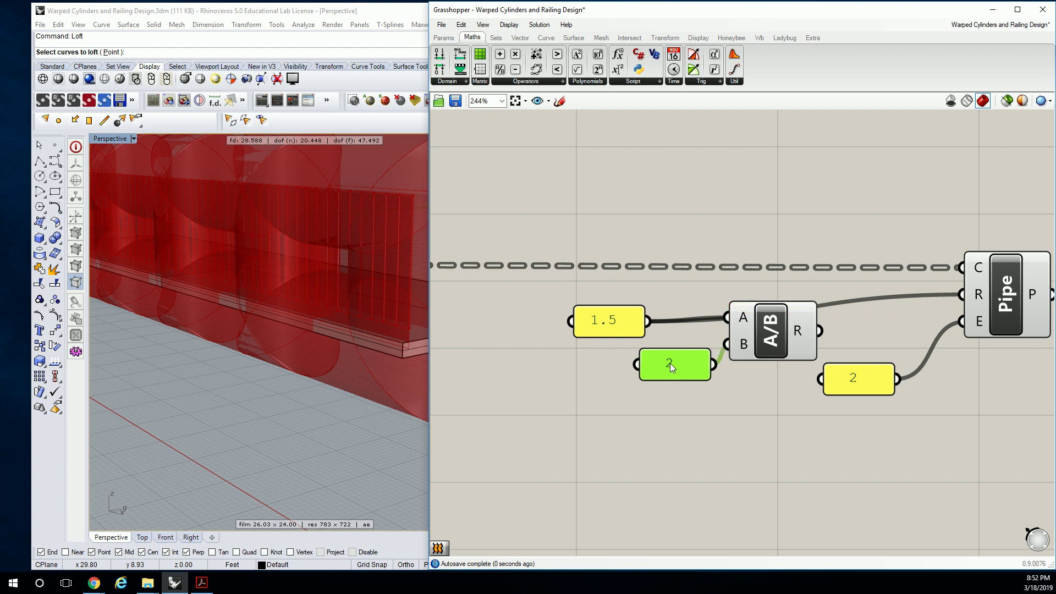
{"action": "double_click", "coordinate": [676, 365]}
{"action": "type", "text": "1"}
{"action": "left_click", "coordinate": [702, 453]}
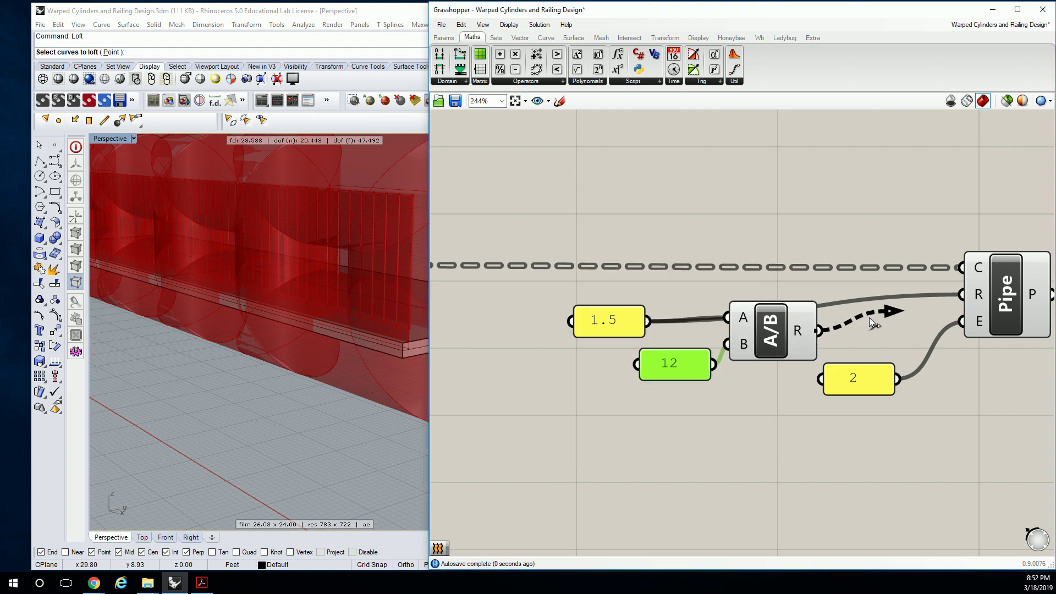
{"action": "left_click_drag", "start_coordinate": [820, 331], "coordinate": [963, 295]}
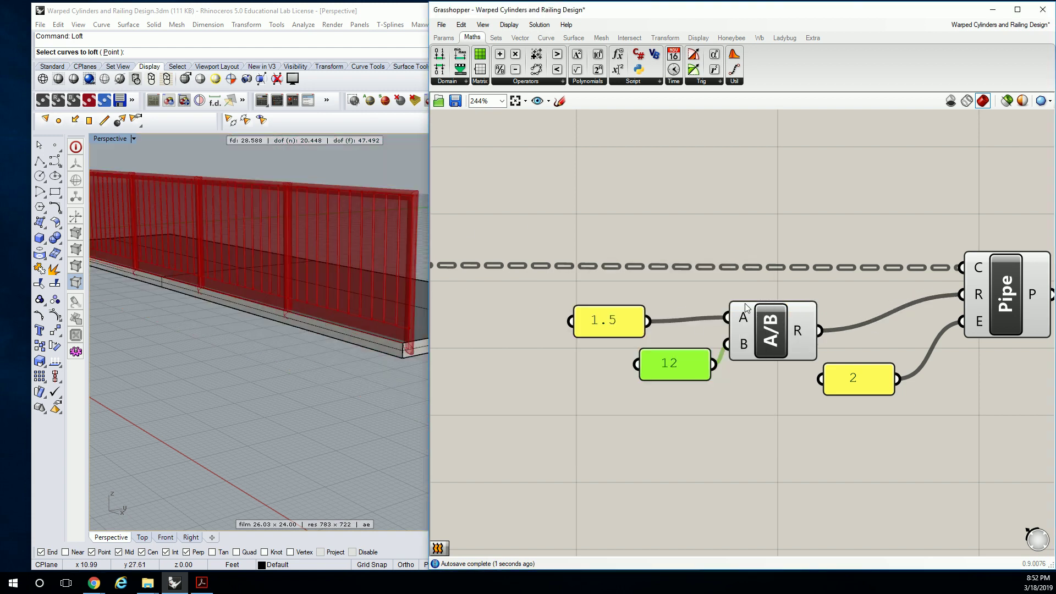
Change the dividend panel from 1.5 to .75
{"action": "left_click_drag", "start_coordinate": [555, 286], "coordinate": [776, 398]}
{"action": "right_click_drag", "start_coordinate": [413, 173], "coordinate": [310, 200]}
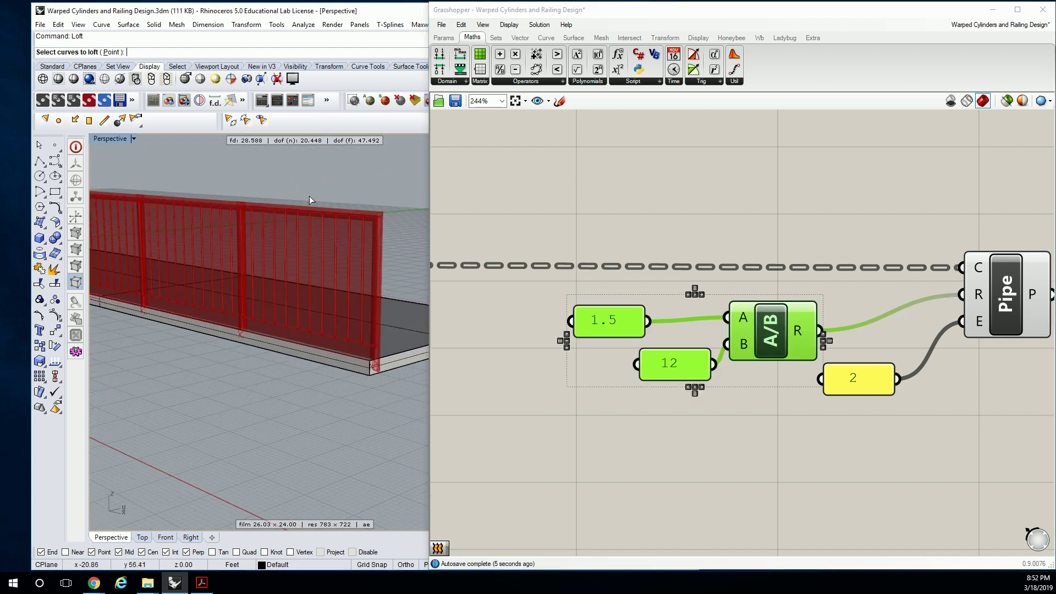
{"action": "left_click", "coordinate": [604, 302]}
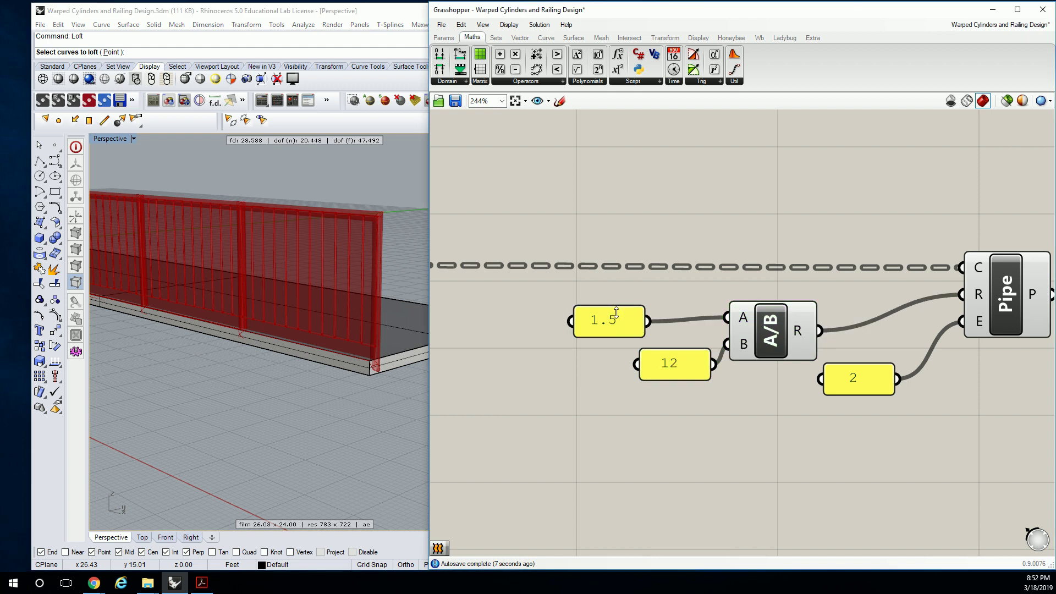
{"action": "double_click", "coordinate": [607, 322]}
{"action": "type", "text": ".75"}
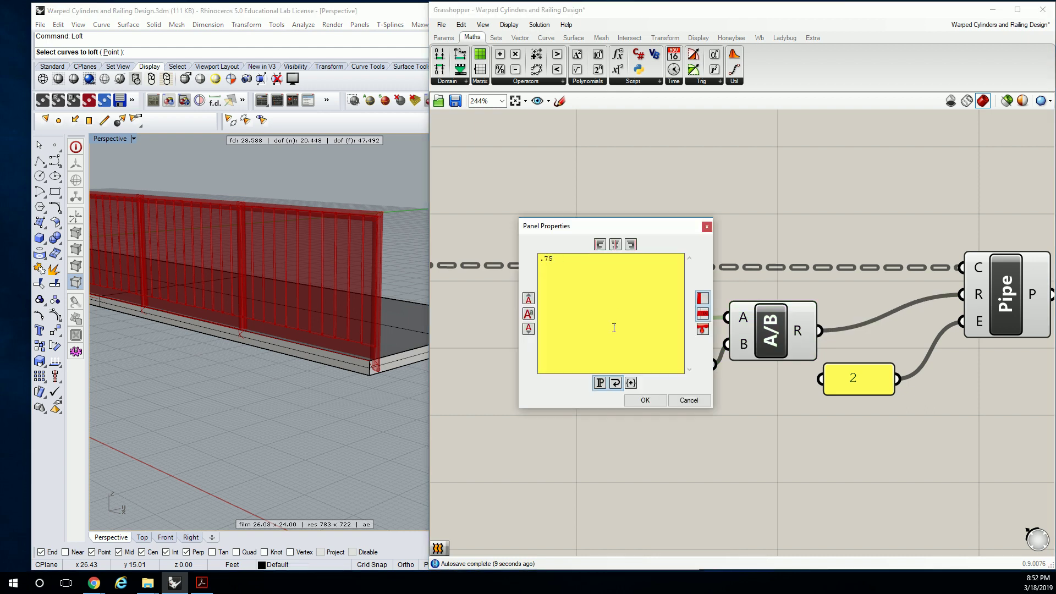
{"action": "left_click", "coordinate": [645, 400]}
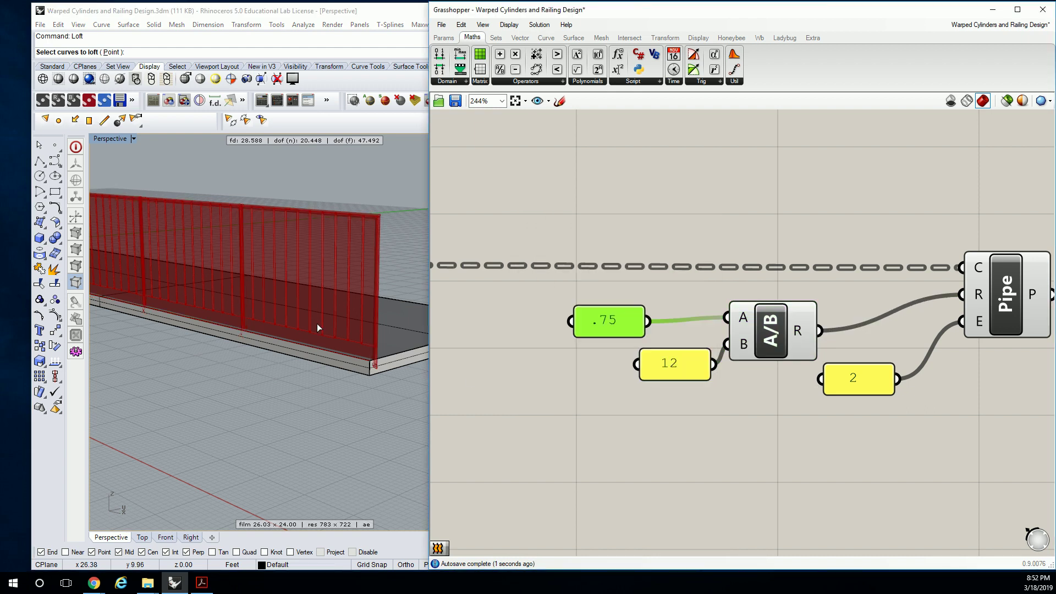
Turn off the preview of the Move, Loft, Divide and SubSrf components
{"action": "right_click_drag", "start_coordinate": [317, 324], "coordinate": [325, 327]}
{"action": "scroll", "coordinate": [377, 298], "scroll_direction": "up", "scroll_amount": 5}
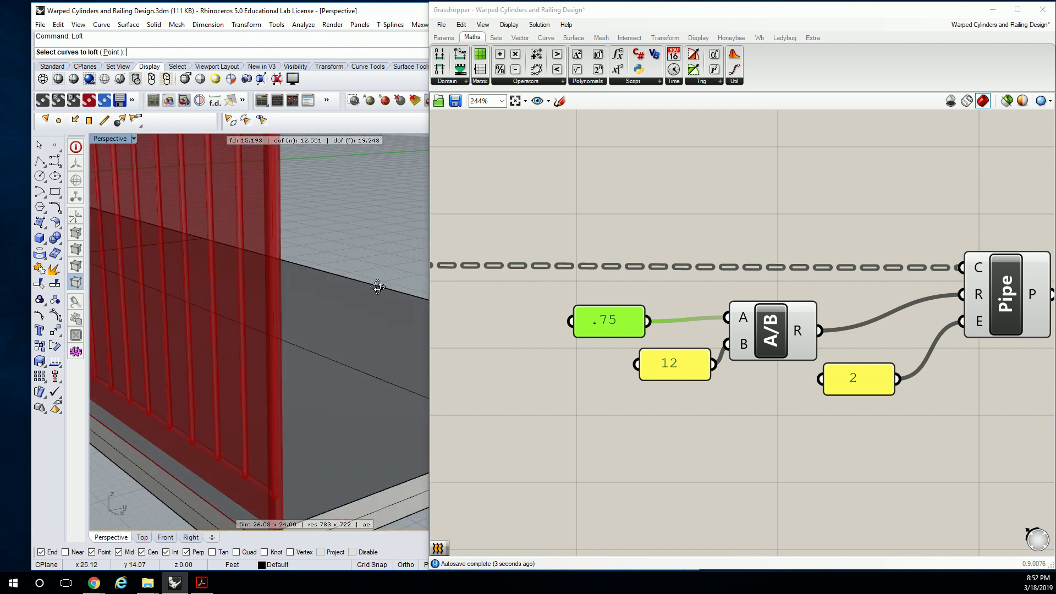
{"action": "right_click_drag", "start_coordinate": [375, 286], "coordinate": [330, 331], "text": "shift"}
{"action": "scroll", "coordinate": [338, 330], "scroll_direction": "down", "scroll_amount": 2}
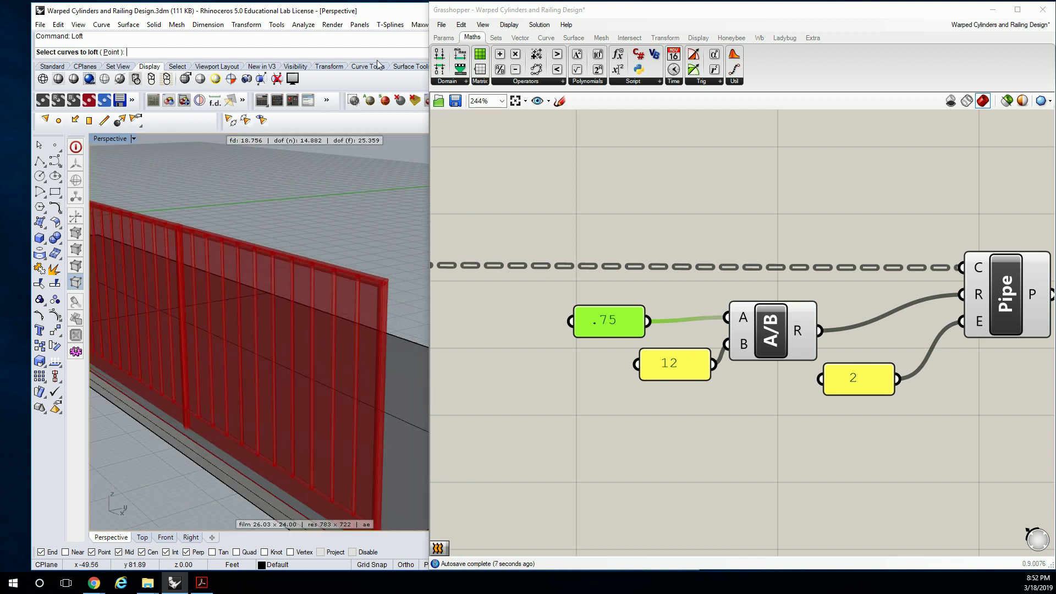
{"action": "scroll", "coordinate": [580, 216], "scroll_direction": "down", "scroll_amount": 5}
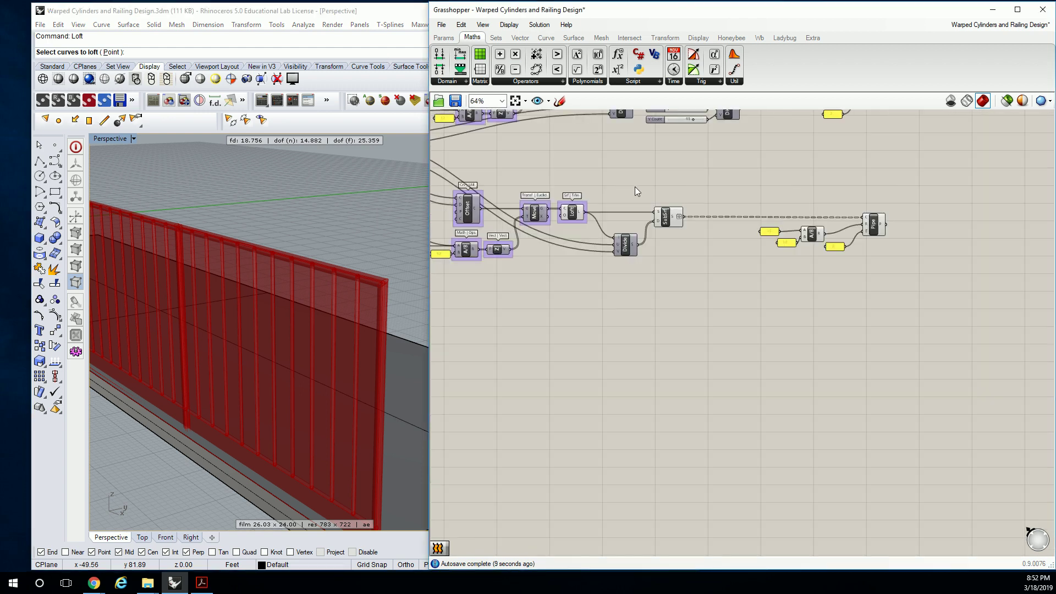
{"action": "scroll", "coordinate": [604, 185], "scroll_direction": "up", "scroll_amount": 3}
{"action": "left_click_drag", "start_coordinate": [645, 186], "coordinate": [987, 373]}
{"action": "middle_click", "coordinate": [979, 288]}
{"action": "left_click", "coordinate": [961, 266]}
{"action": "right_click_drag", "start_coordinate": [264, 330], "coordinate": [225, 317]}
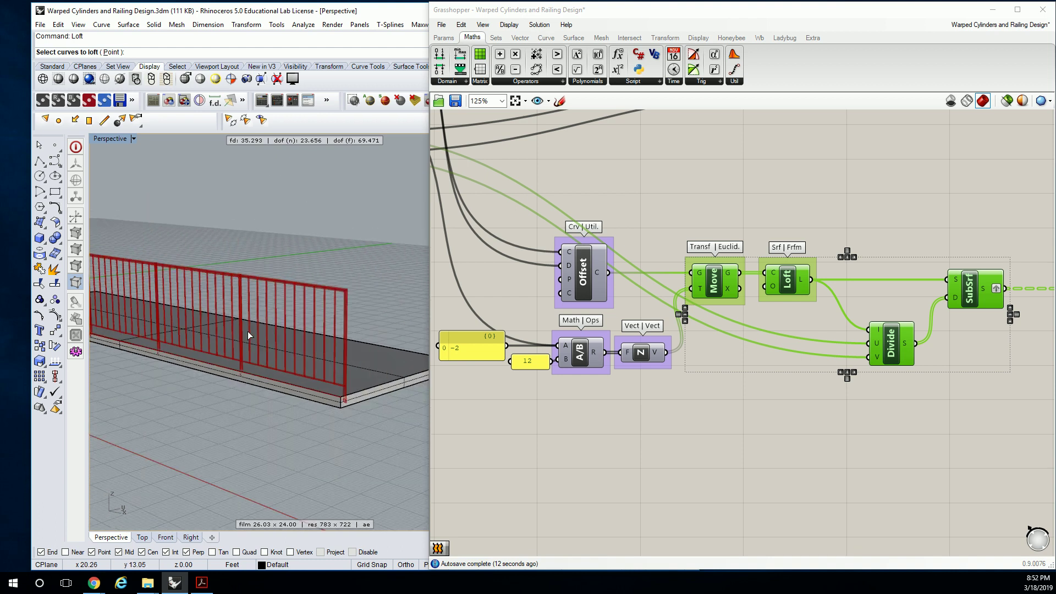
{"action": "right_click_drag", "start_coordinate": [227, 318], "coordinate": [299, 333]}
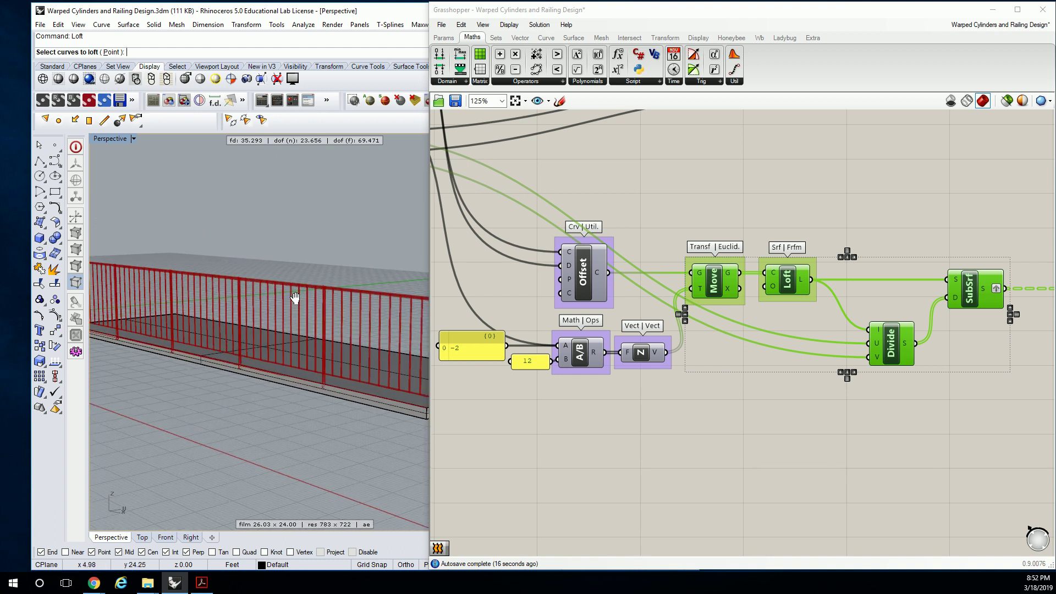
{"action": "right_click_drag", "start_coordinate": [334, 251], "coordinate": [294, 298]}
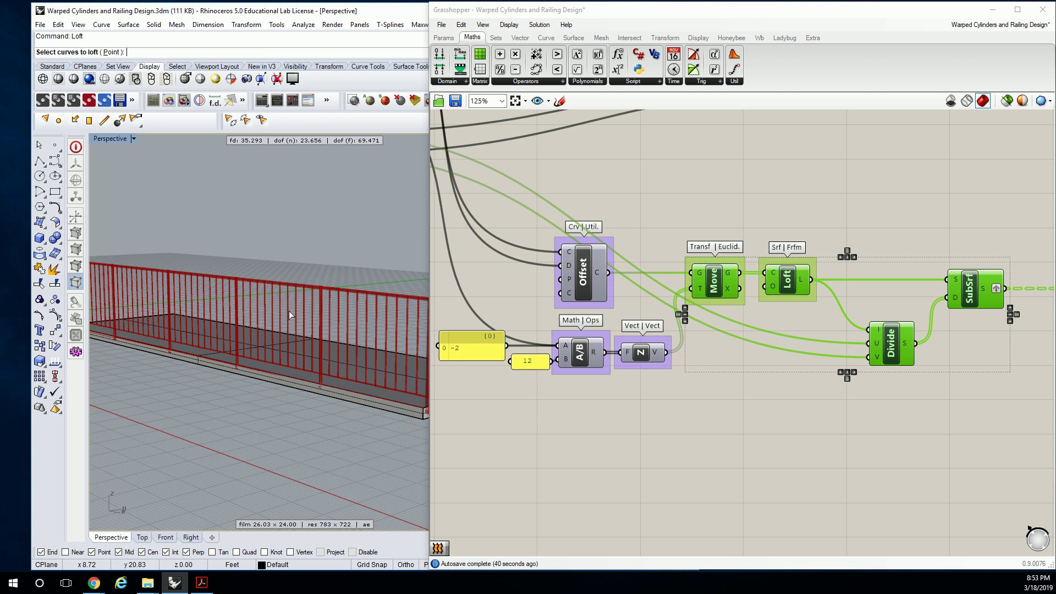
Check the Divide component and shift the canvas slightly left
{"action": "left_click", "coordinate": [741, 366]}
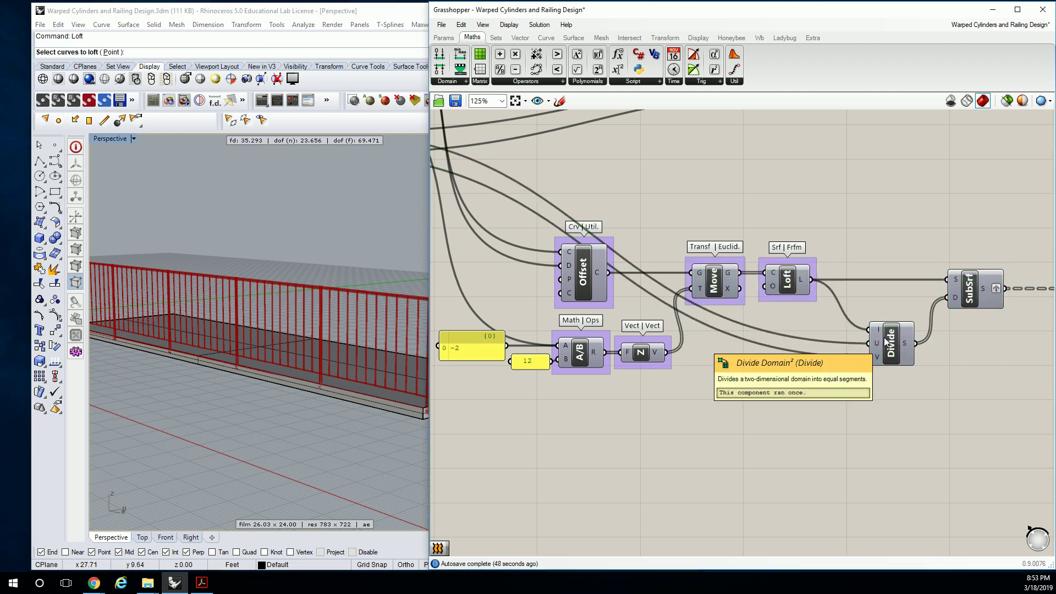
{"action": "left_click", "coordinate": [889, 340]}
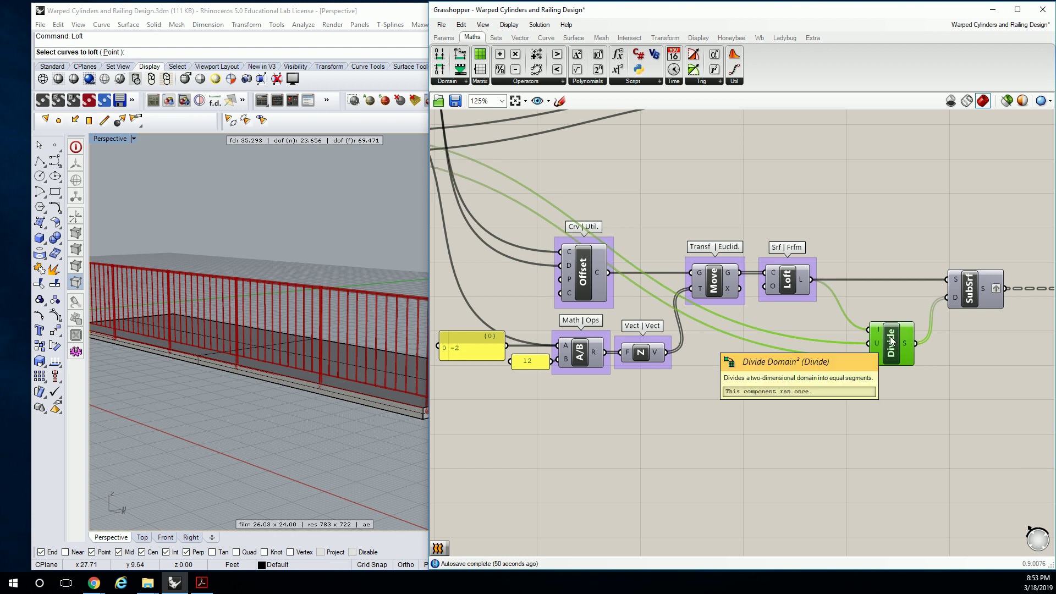
{"action": "scroll", "coordinate": [893, 330], "scroll_direction": "down", "scroll_amount": 1}
{"action": "right_click_drag", "start_coordinate": [895, 323], "coordinate": [835, 336]}
{"action": "left_click", "coordinate": [739, 397]}
Select the 0 -2 panel, then widen the editor to fit both branches
{"action": "left_click", "coordinate": [501, 361]}
{"action": "right_click_drag", "start_coordinate": [502, 360], "coordinate": [610, 379]}
{"action": "left_click_drag", "start_coordinate": [633, 377], "coordinate": [651, 343]}
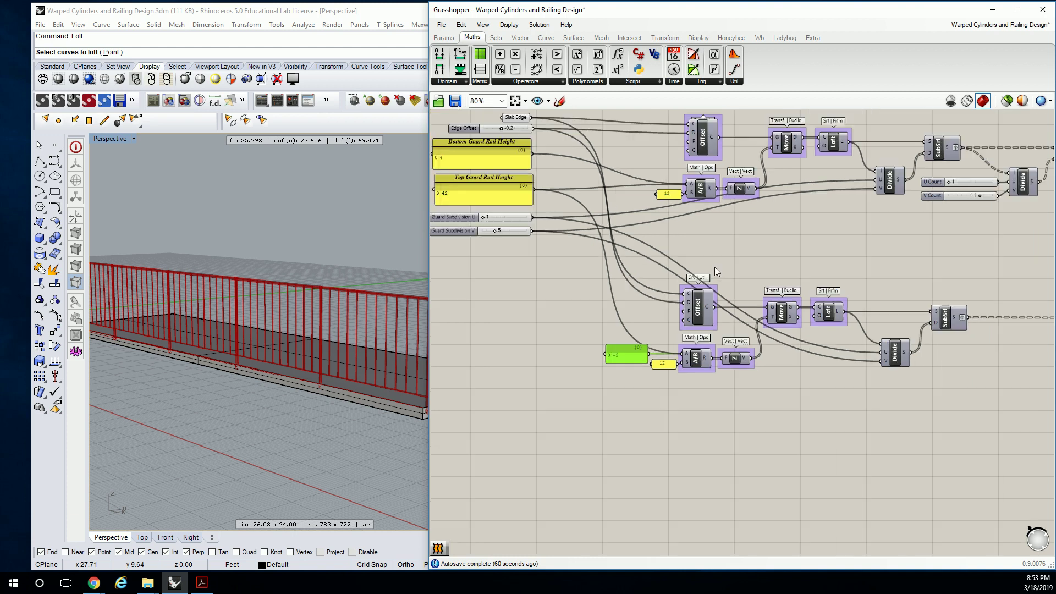
{"action": "right_click_drag", "start_coordinate": [719, 207], "coordinate": [619, 204]}
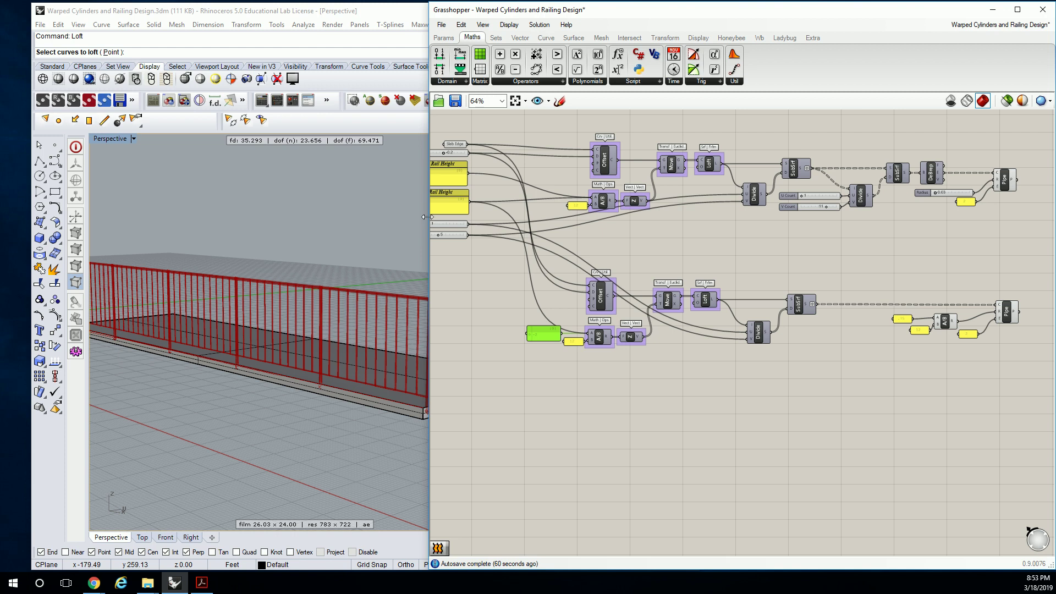
{"action": "left_click_drag", "start_coordinate": [429, 218], "coordinate": [218, 217]}
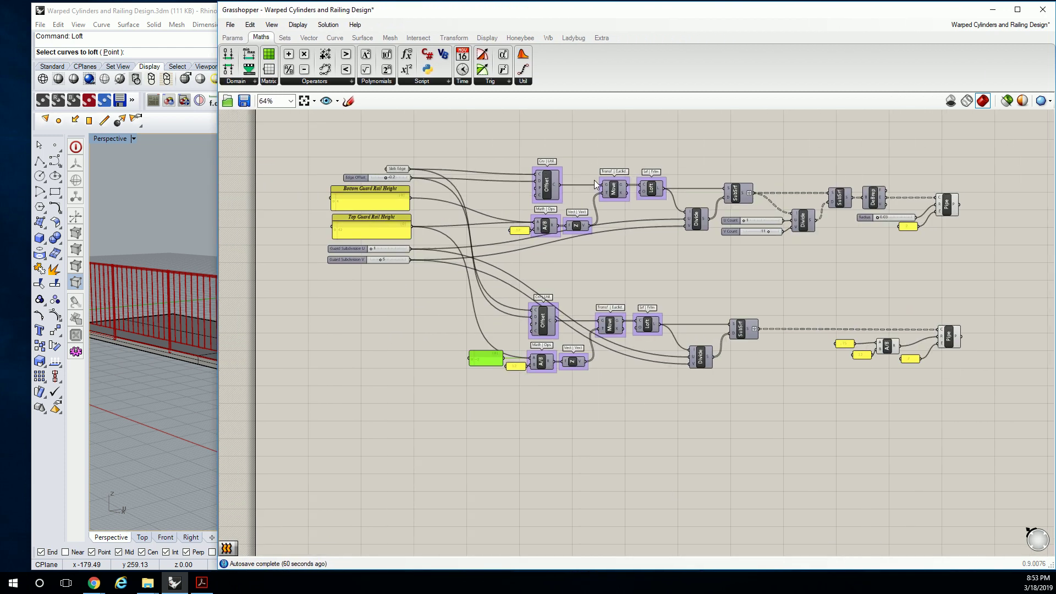